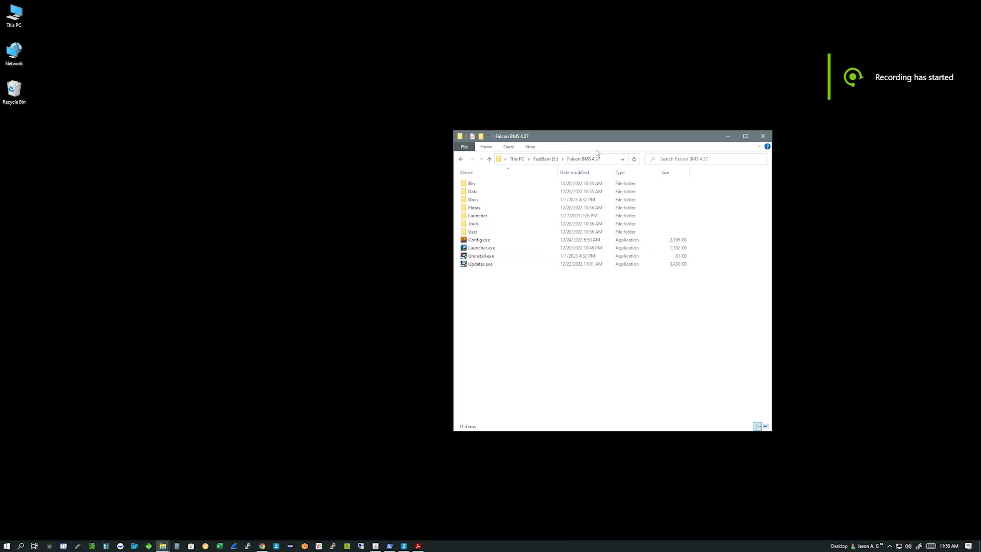
- Launch RTTClient64.exe from the Falcon BMS 4.37 Tools\RTTRemote folder
{"action": "double_click", "coordinate": [473, 224]}
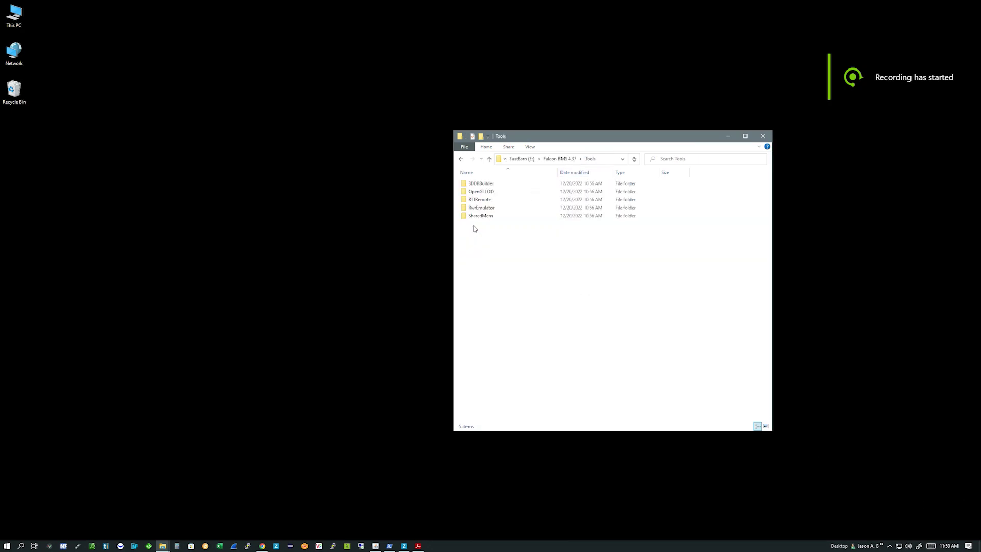
{"action": "double_click", "coordinate": [479, 200]}
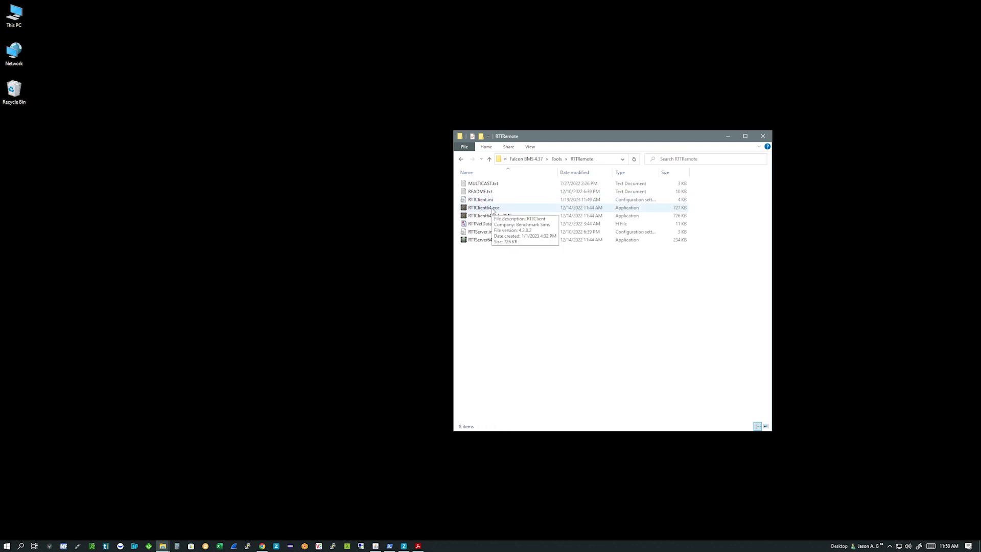
{"action": "double_click", "coordinate": [494, 209]}
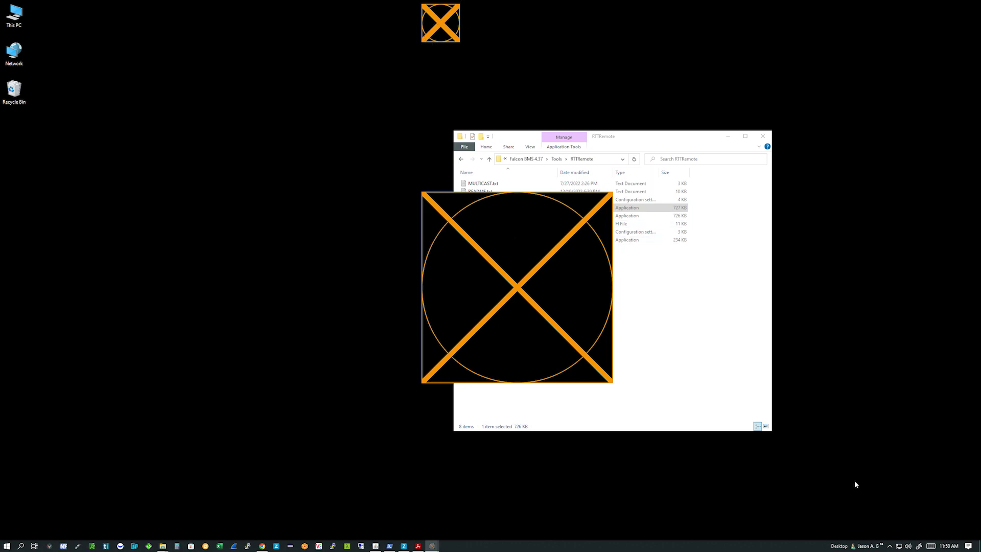
- Move the Explorer window aside and open RTTClient.ini in Notepad via Edit
{"action": "left_click_drag", "start_coordinate": [677, 137], "coordinate": [814, 131]}
{"action": "left_click_drag", "start_coordinate": [687, 133], "coordinate": [716, 125]}
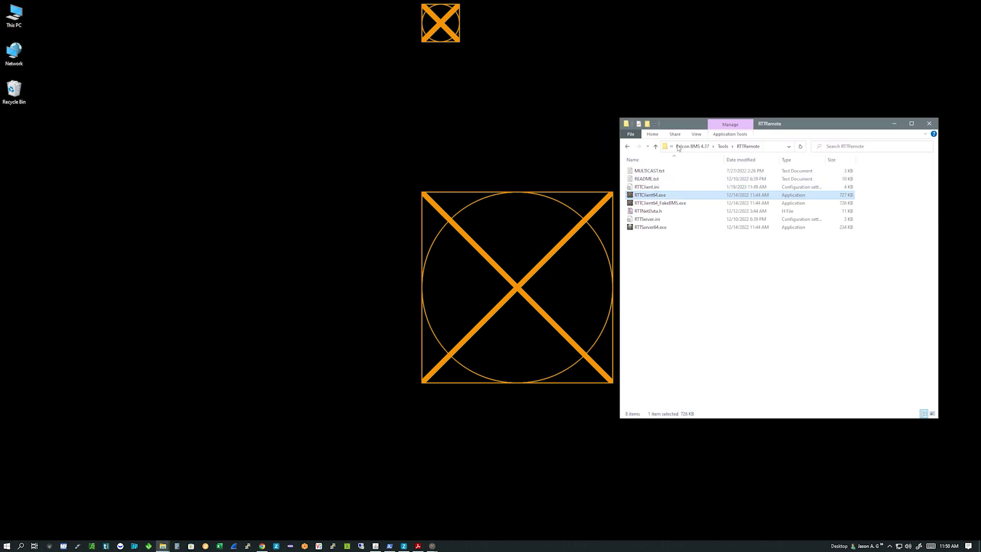
{"action": "left_click", "coordinate": [652, 187]}
{"action": "right_click", "coordinate": [652, 189]}
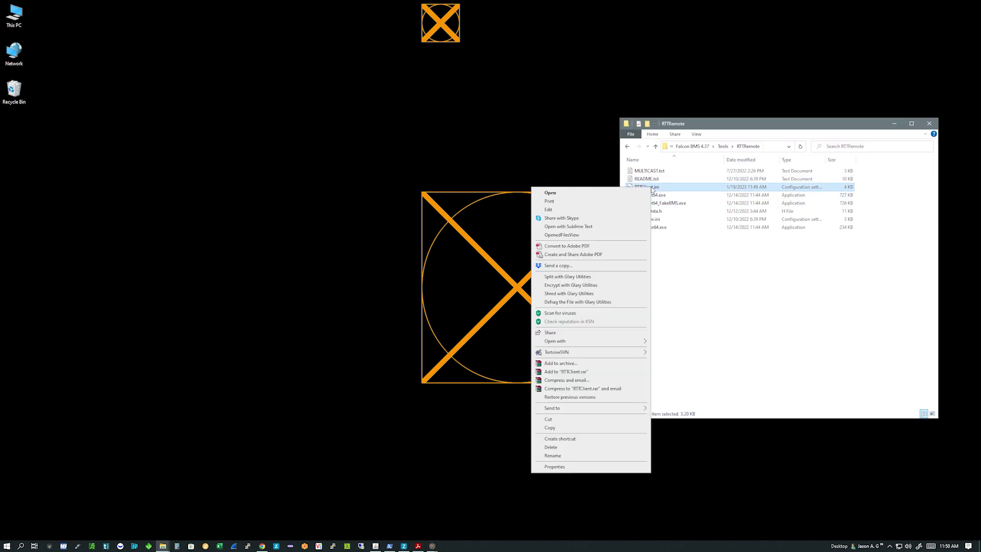
{"action": "left_click", "coordinate": [635, 207]}
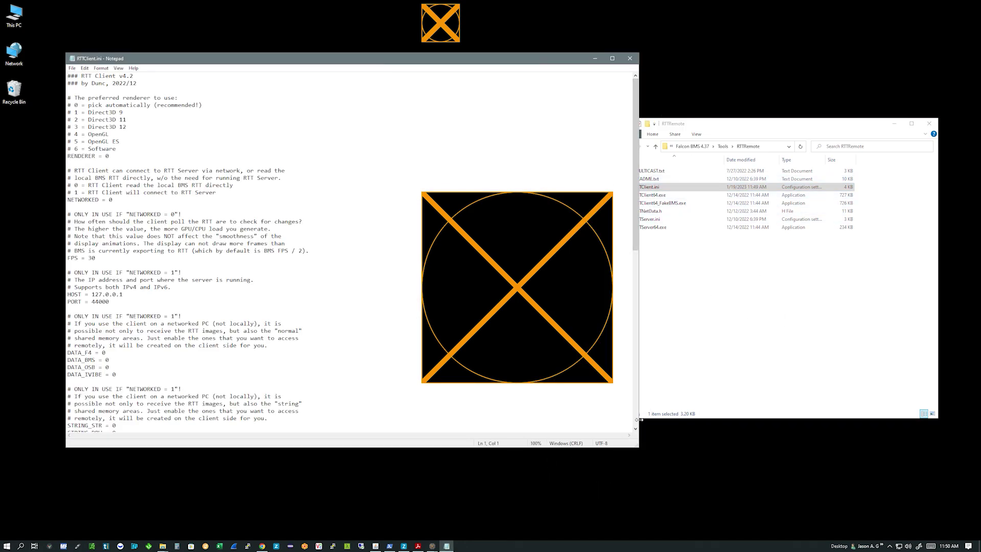
- Narrow the Notepad window and put the caret at the end of the MFDLEFT_X line
{"action": "left_click_drag", "start_coordinate": [638, 428], "coordinate": [408, 428]}
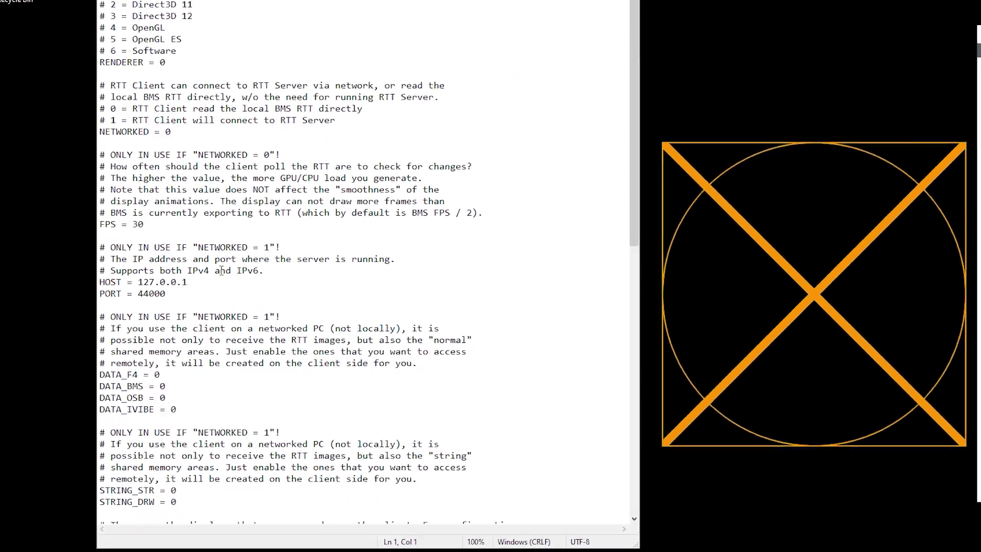
{"action": "scroll", "coordinate": [222, 270], "scroll_direction": "down", "scroll_amount": 9}
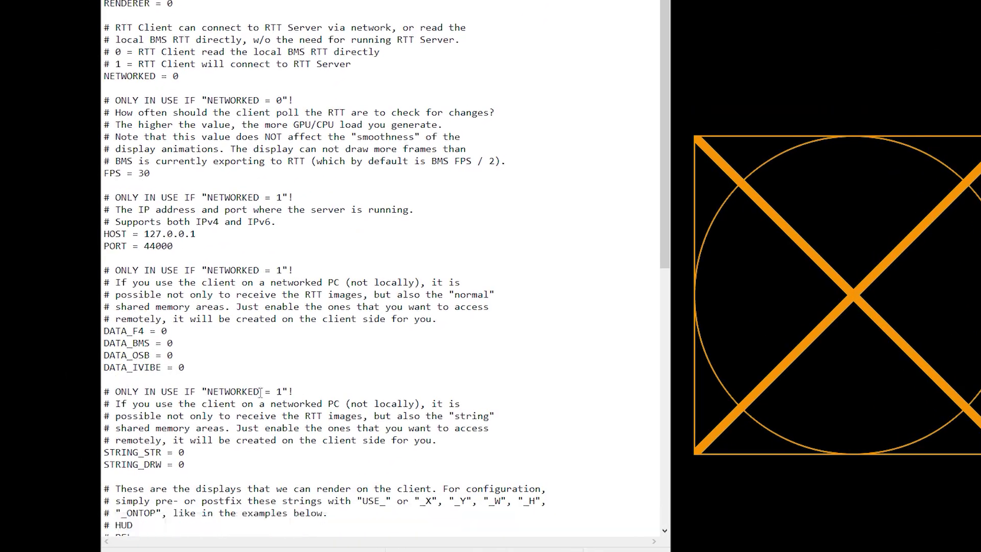
{"action": "scroll", "coordinate": [280, 415], "scroll_direction": "down", "scroll_amount": 7}
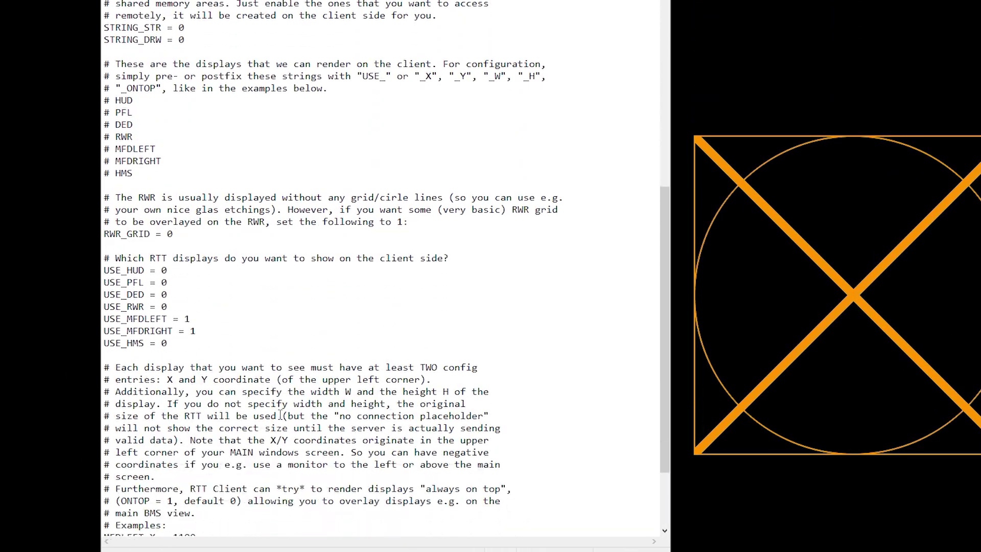
{"action": "left_click", "coordinate": [167, 428]}
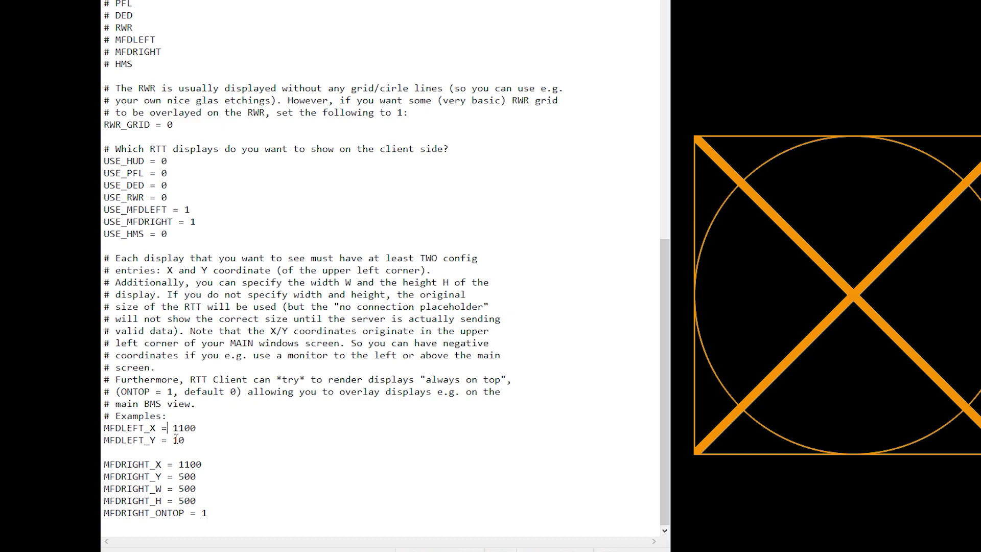
{"action": "key", "text": "End"}
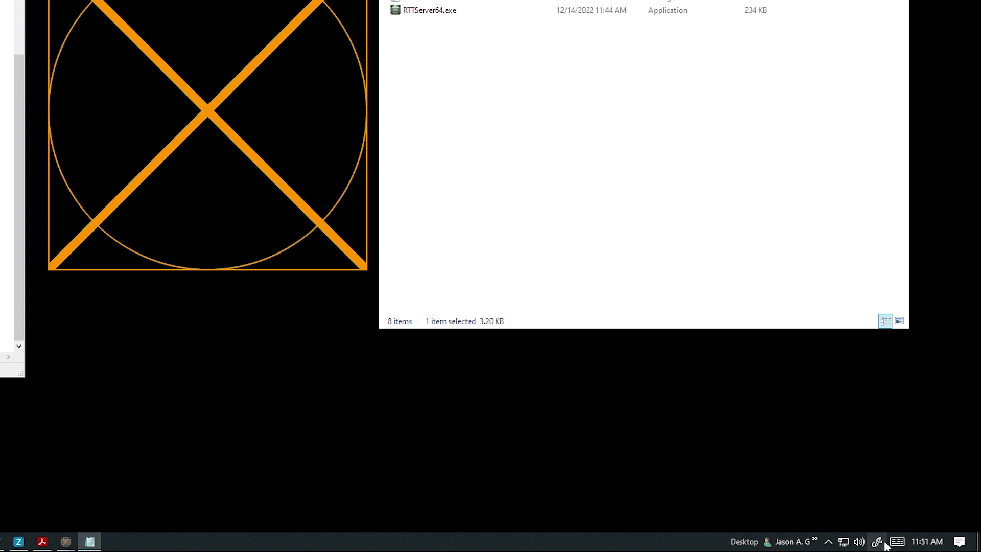
- Shut down the running RTT app from the tray and add a MFDLEFT_W = 500 line
{"action": "left_click", "coordinate": [827, 543]}
{"action": "right_click", "coordinate": [822, 522]}
{"action": "left_click", "coordinate": [849, 520]}
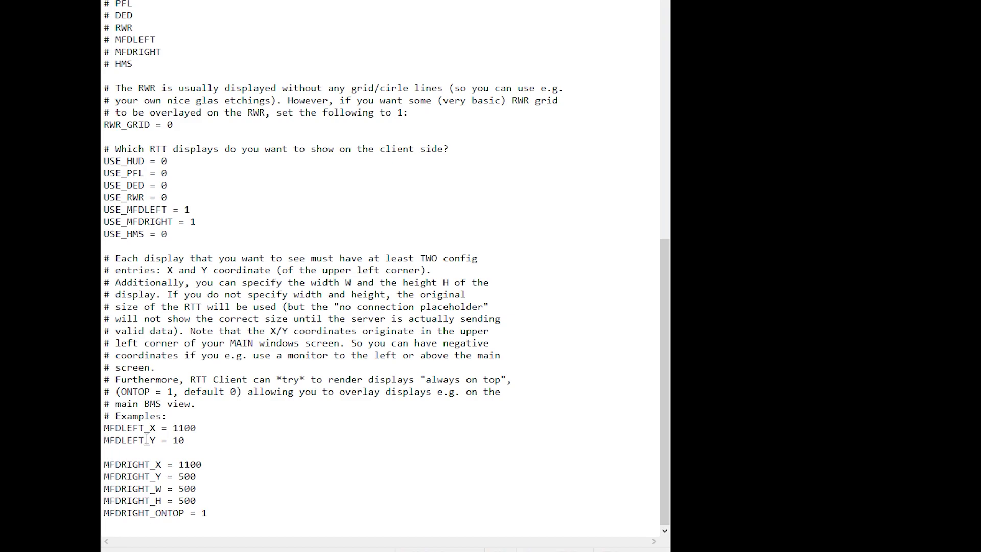
{"action": "type", "text": "MFDLEFT_W = 500"}
- Add MFDLEFT_H = 500, change MFDLEFT_X from 1100 to 500 and MFDRIGHT_Y to 10
{"action": "key", "text": "Return"}
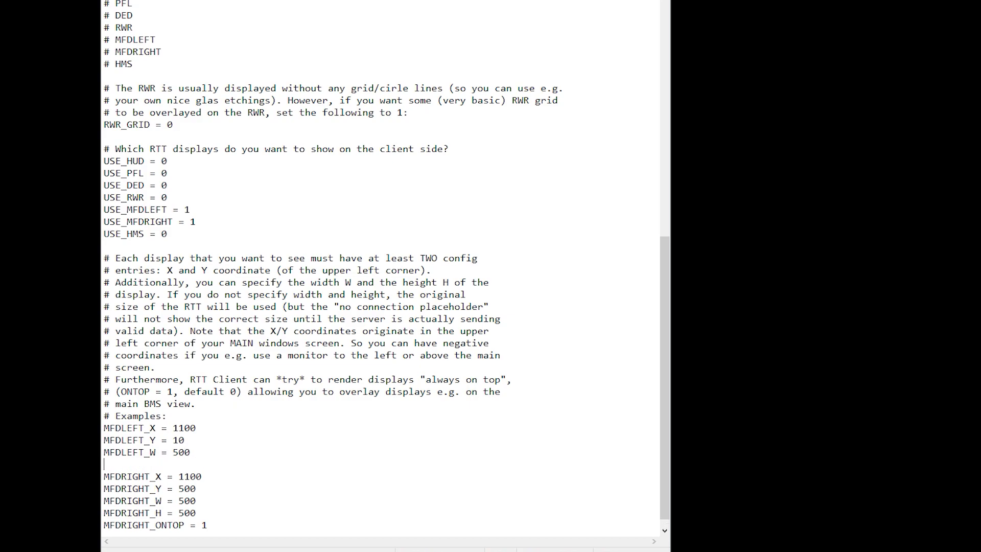
{"action": "type", "text": "MFDLEFT_H = 500"}
{"action": "key", "text": "Return"}
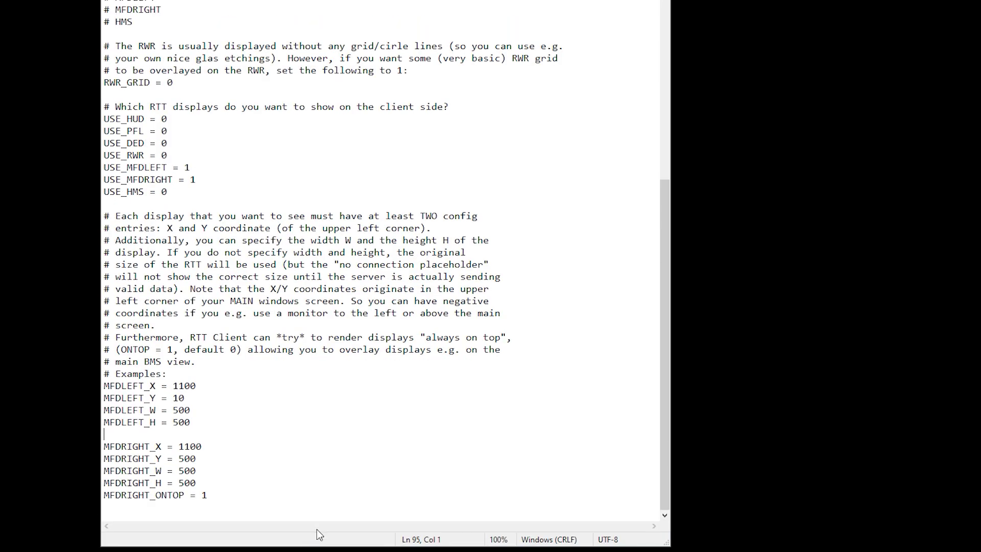
{"action": "double_click", "coordinate": [184, 385]}
{"action": "type", "text": "500"}
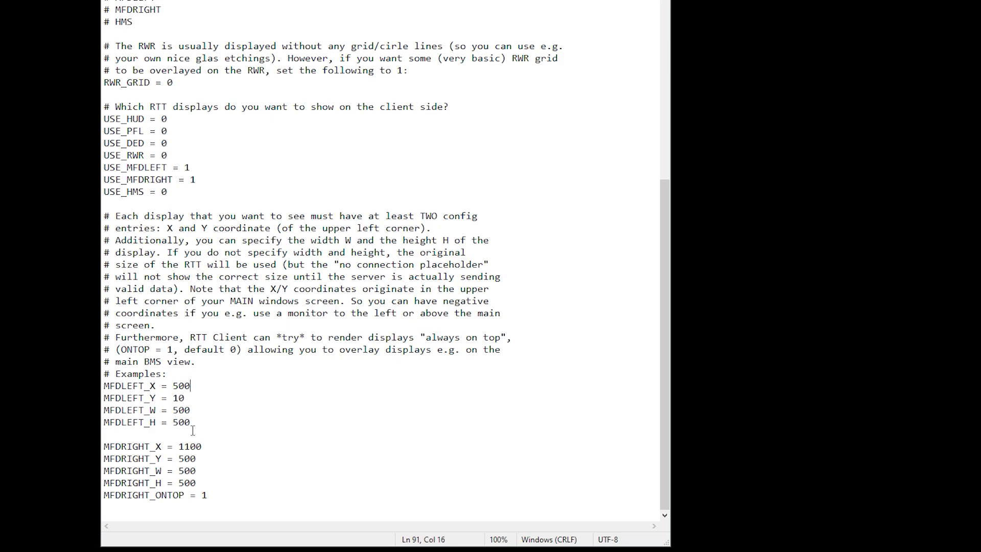
{"action": "left_click_drag", "start_coordinate": [192, 411], "coordinate": [203, 404]}
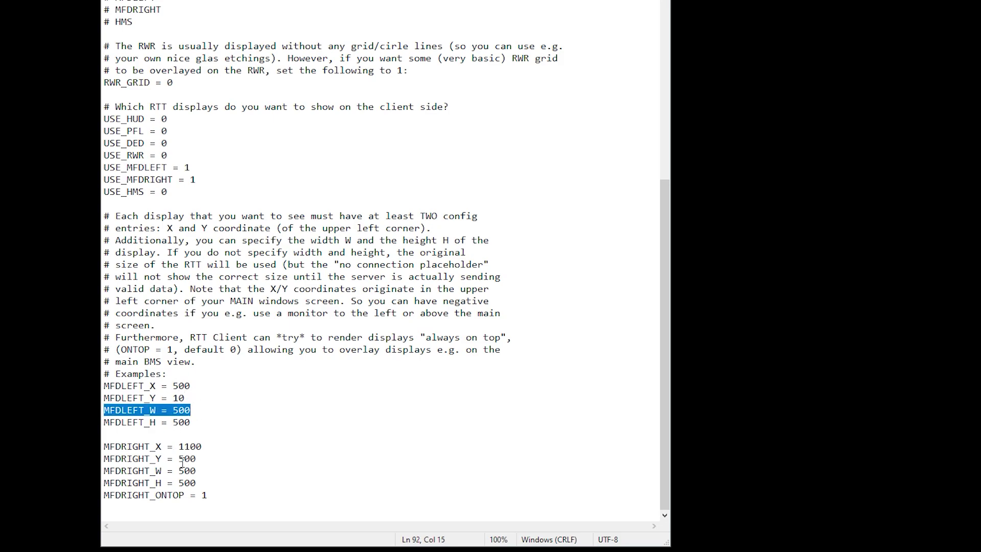
{"action": "left_click_drag", "start_coordinate": [179, 459], "coordinate": [197, 460]}
{"action": "type", "text": "10"}
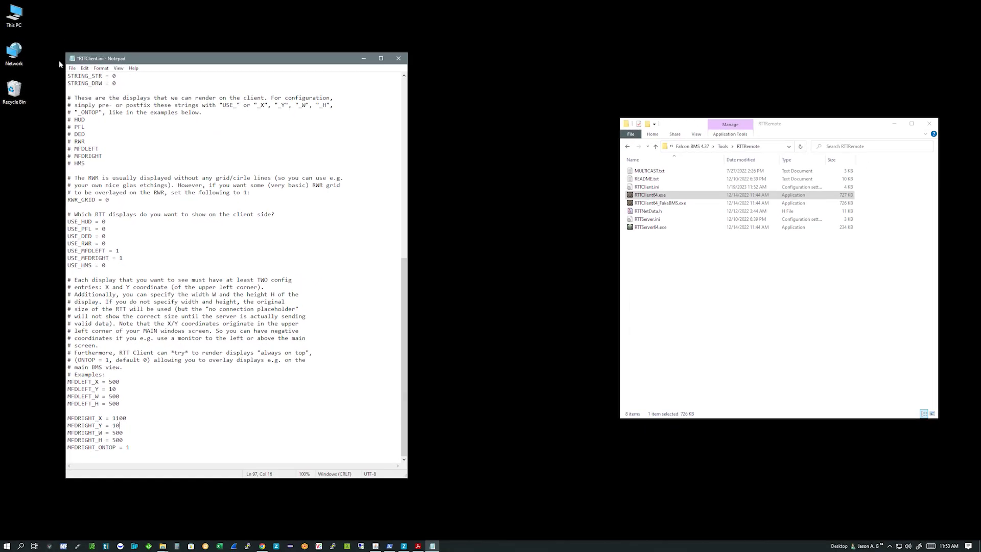
- Save RTTClient.ini, relaunch the RTT client to check the MFDs, then shut it down
{"action": "left_click", "coordinate": [72, 64]}
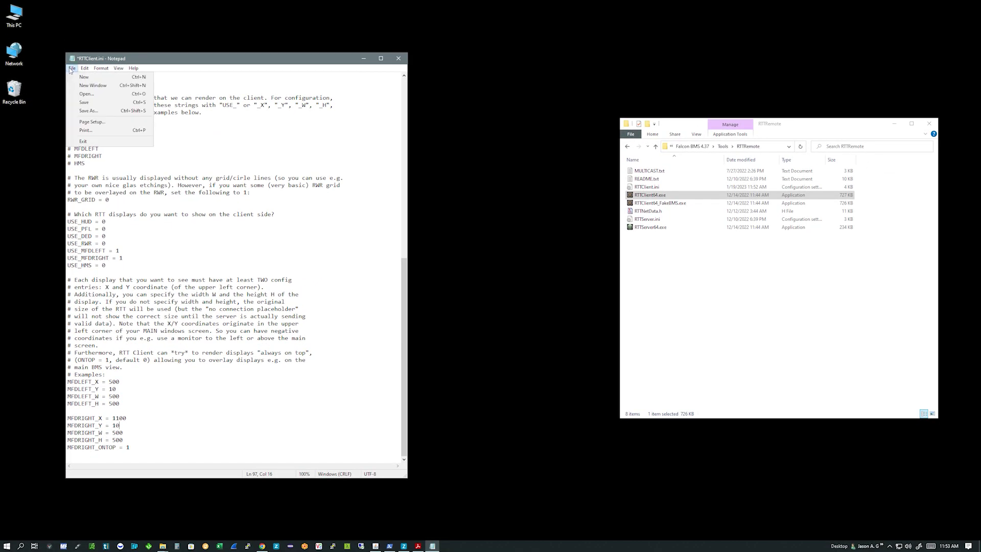
{"action": "left_click", "coordinate": [85, 103]}
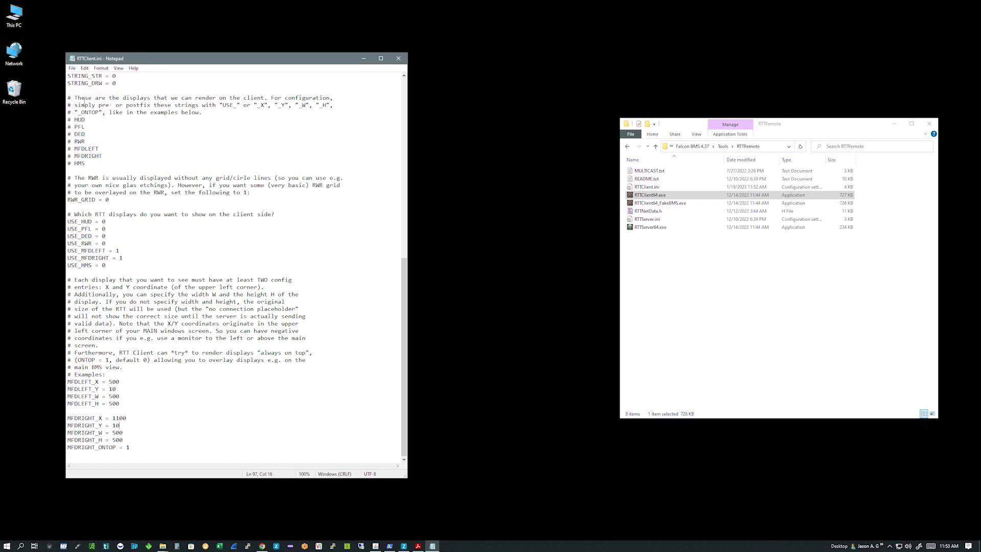
{"action": "double_click", "coordinate": [659, 198]}
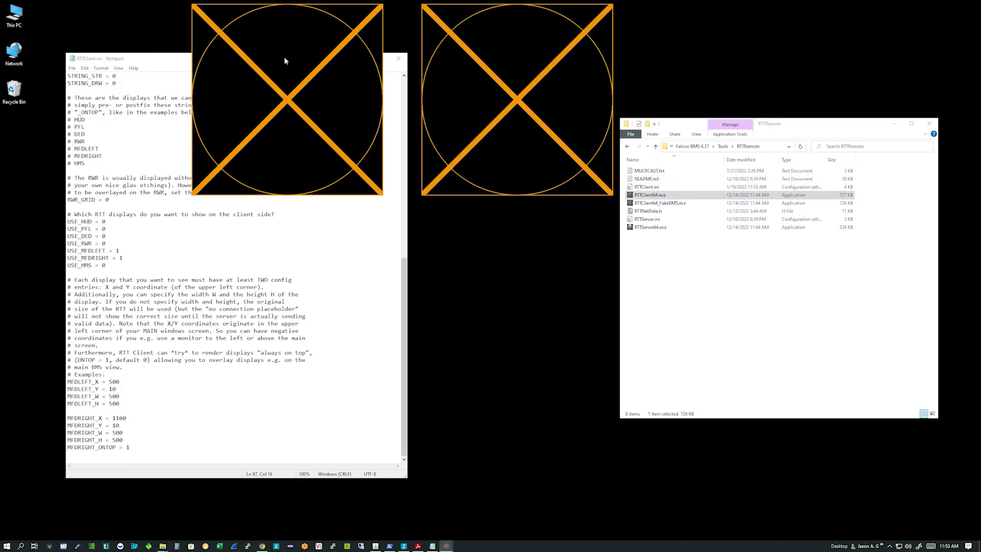
{"action": "left_click", "coordinate": [889, 546]}
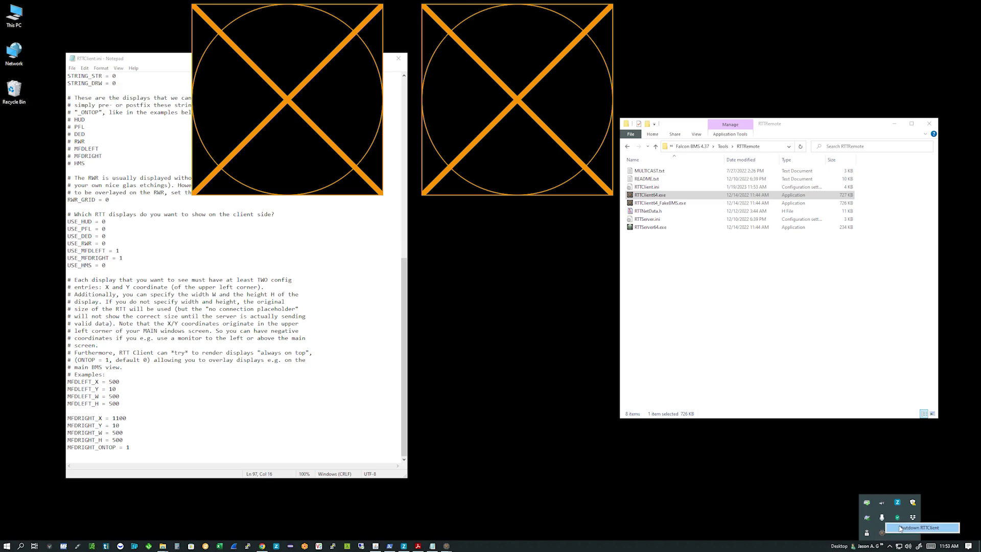
{"action": "left_click", "coordinate": [905, 532]}
- Change both the MFDLEFT_Y and MFDRIGHT_Y values to 940
{"action": "double_click", "coordinate": [113, 388]}
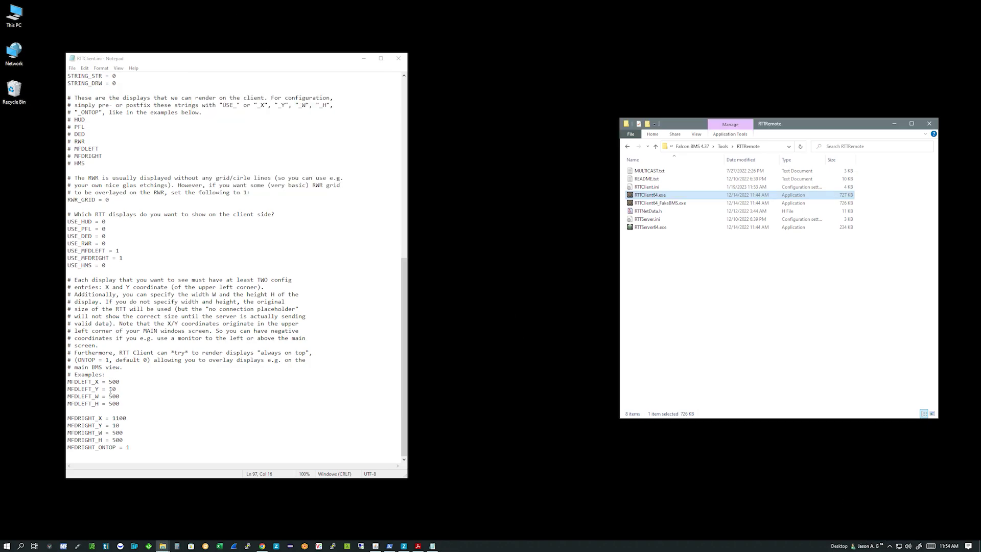
{"action": "type", "text": "940"}
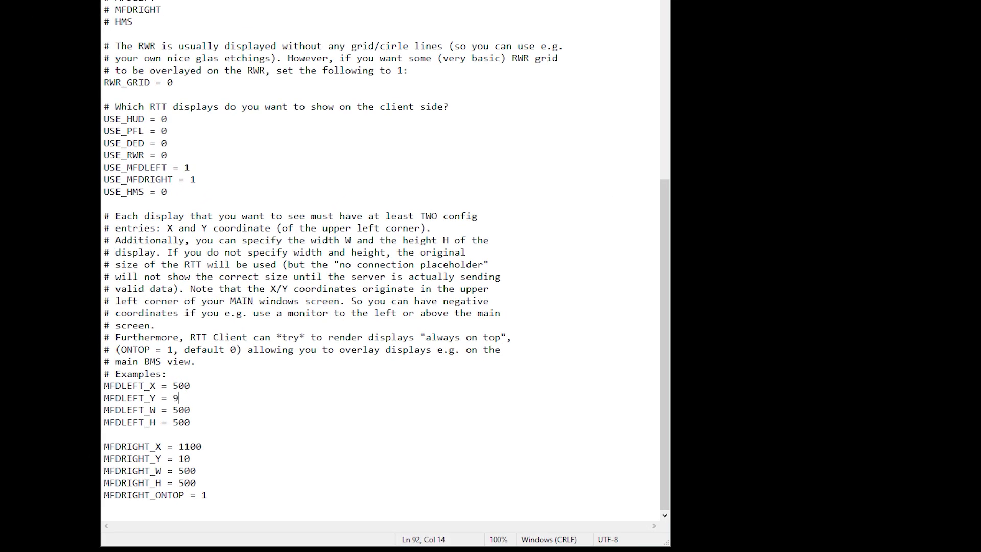
{"action": "double_click", "coordinate": [197, 457]}
{"action": "type", "text": "940"}
- Save RTTClient.ini and relaunch RTTClient64.exe to preview the lowered MFDs
{"action": "left_click", "coordinate": [72, 68]}
{"action": "left_click", "coordinate": [81, 102]}
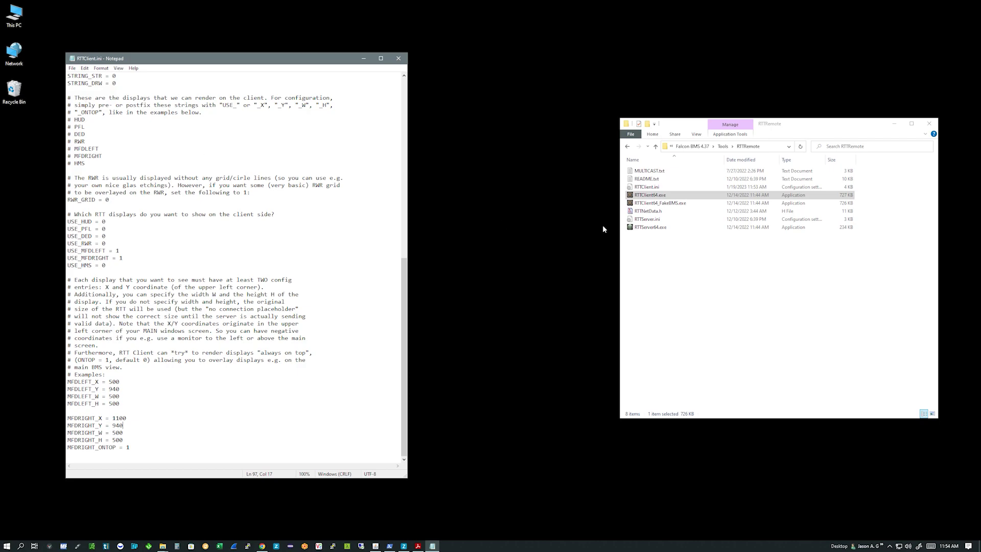
{"action": "left_click", "coordinate": [659, 196]}
{"action": "double_click", "coordinate": [659, 198]}
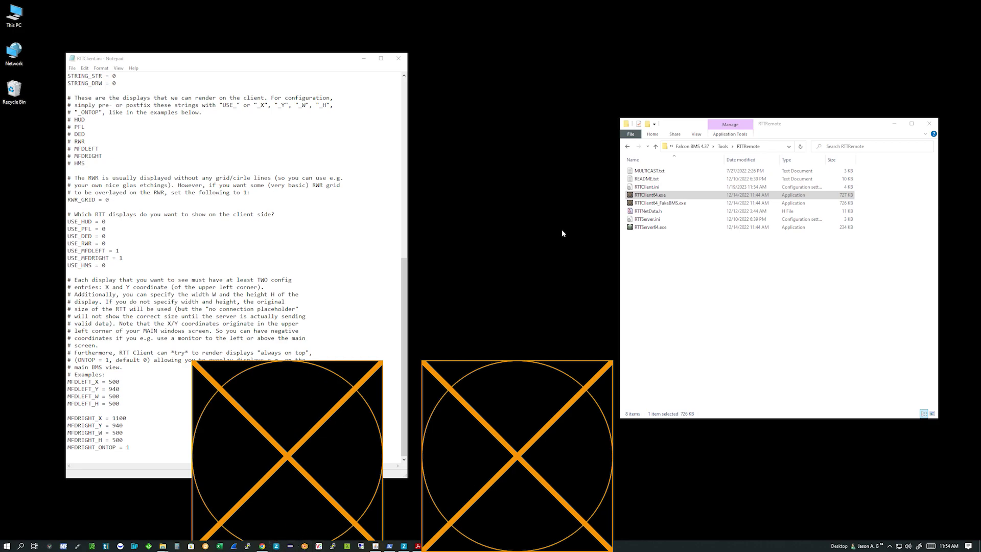
{"action": "left_click", "coordinate": [889, 546]}
- Shut down the RTT client, add MFDLEFT_ONTOP = 1 to RTTClient.ini and save
{"action": "right_click", "coordinate": [881, 532]}
{"action": "left_click", "coordinate": [914, 528]}
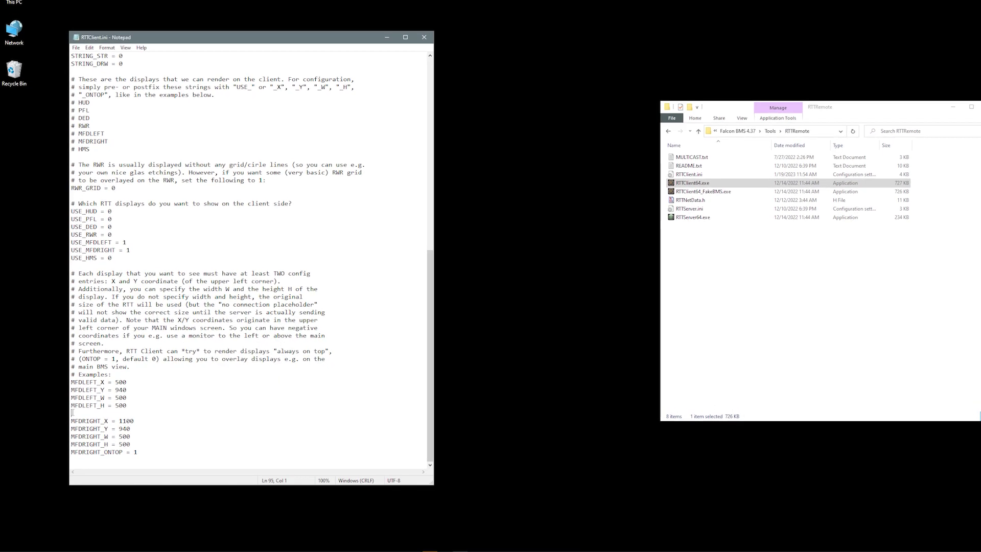
{"action": "type", "text": "MFD"}
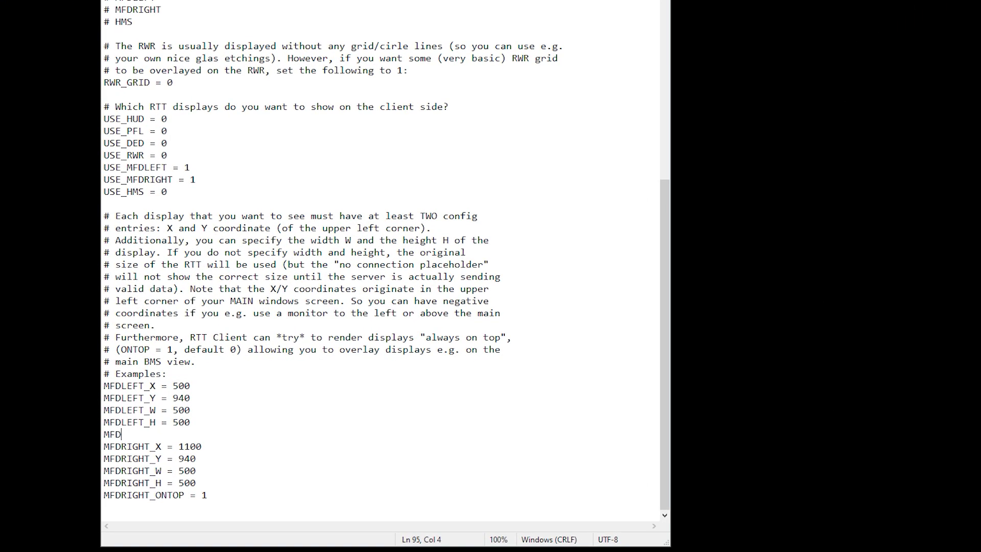
{"action": "type", "text": "LEFT_ONTOP = 1"}
{"action": "key", "text": "Return"}
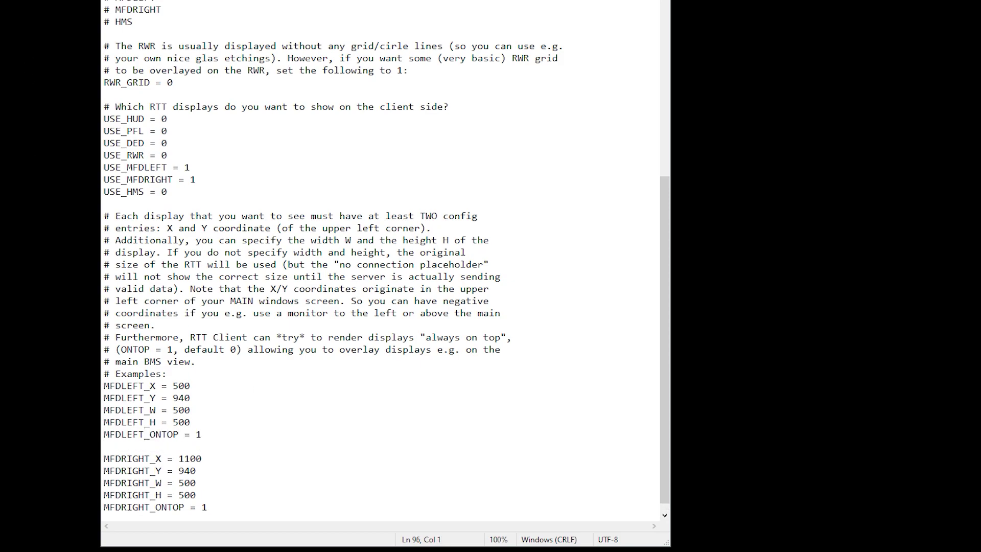
{"action": "left_click", "coordinate": [83, 8]}
{"action": "left_click", "coordinate": [98, 49]}
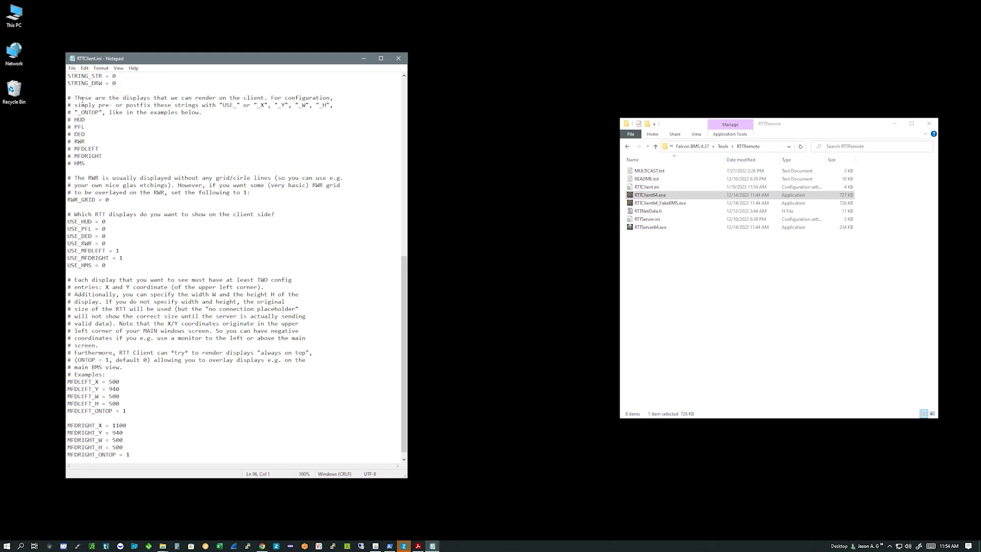
- Relaunch the RTT client to test the change, then shut it down
{"action": "double_click", "coordinate": [659, 195]}
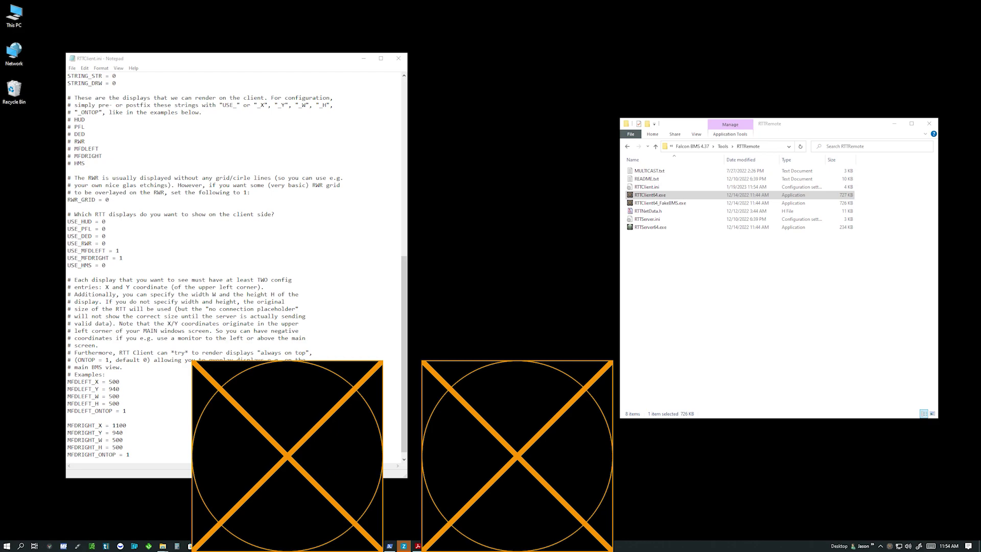
{"action": "right_click", "coordinate": [899, 546]}
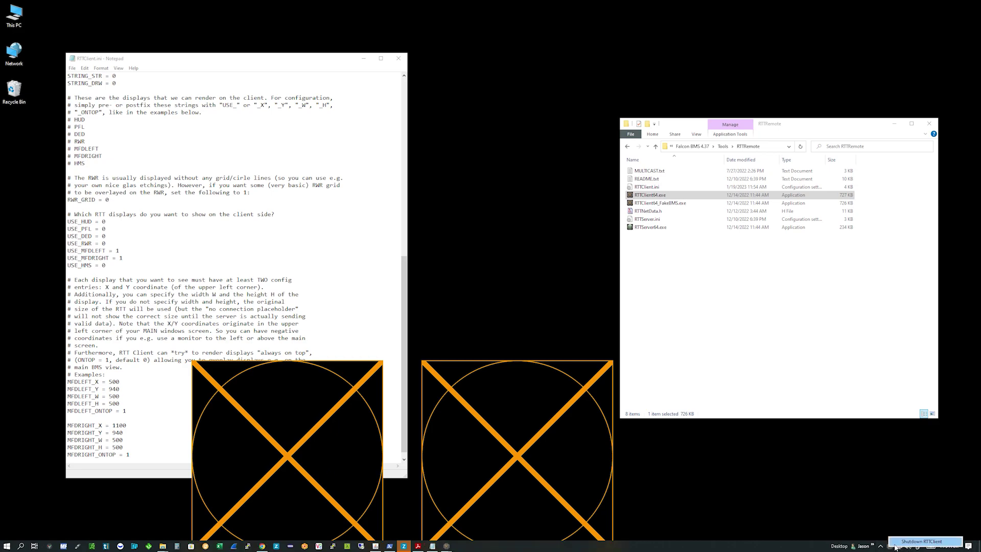
{"action": "left_click", "coordinate": [914, 541]}
- Open Windows Display settings from the desktop and inspect displays 1 and 2
{"action": "key", "text": "super+d"}
{"action": "right_click", "coordinate": [346, 210]}
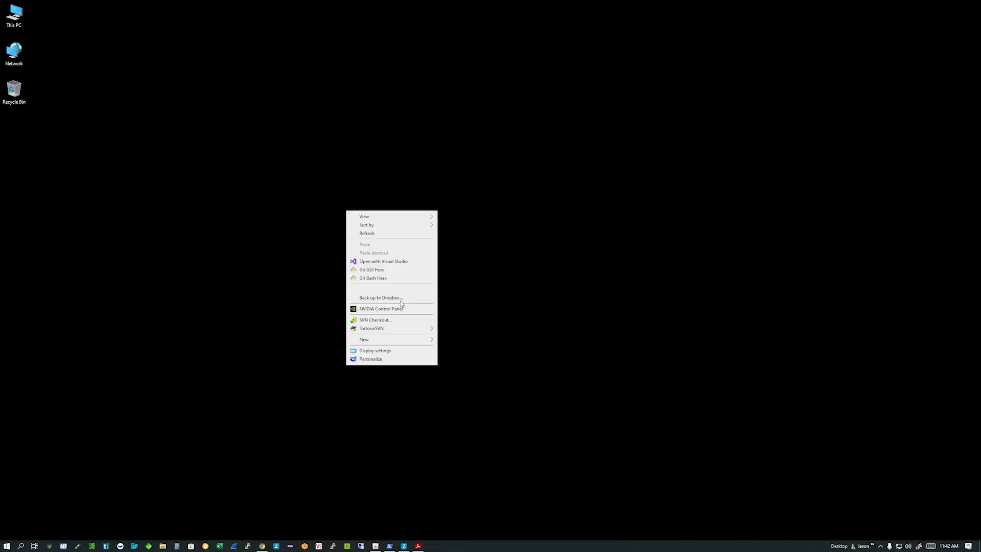
{"action": "left_click", "coordinate": [391, 351]}
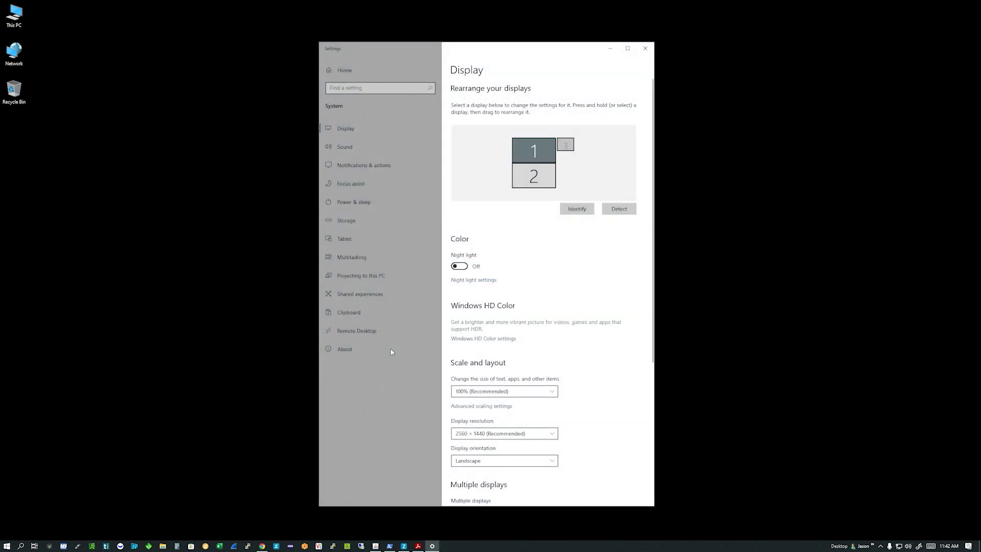
{"action": "left_click", "coordinate": [535, 171]}
{"action": "left_click", "coordinate": [541, 148]}
{"action": "left_click", "coordinate": [542, 180]}
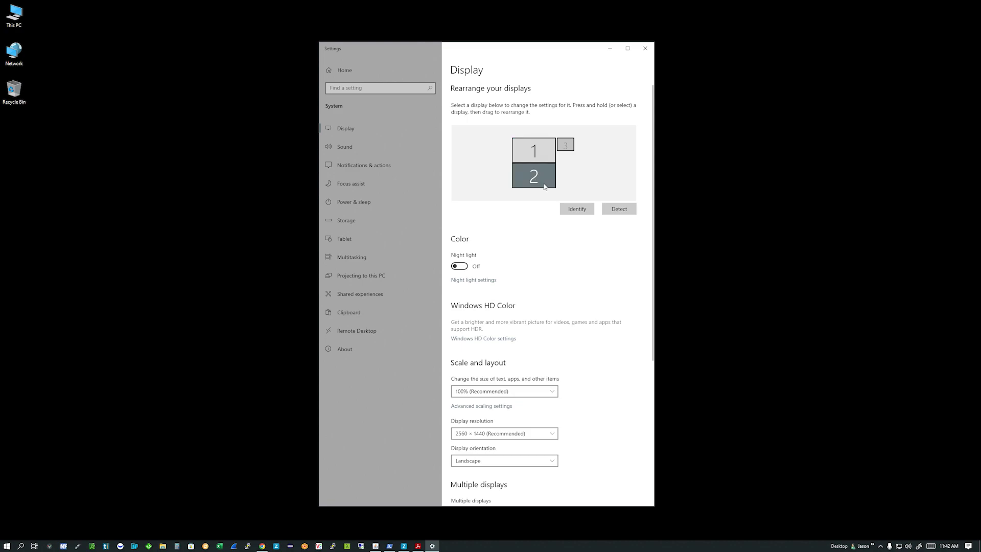
{"action": "left_click", "coordinate": [529, 149]}
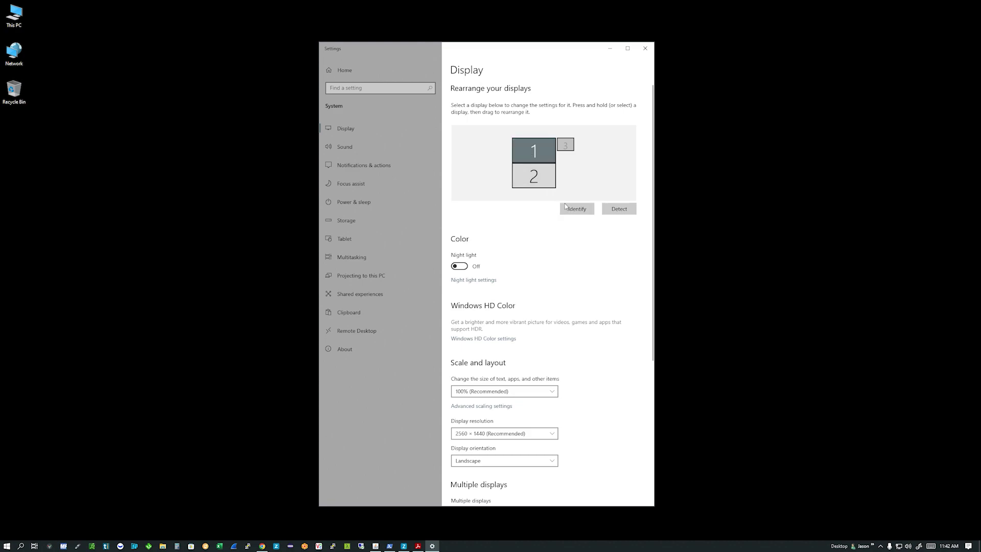
{"action": "left_click", "coordinate": [579, 213]}
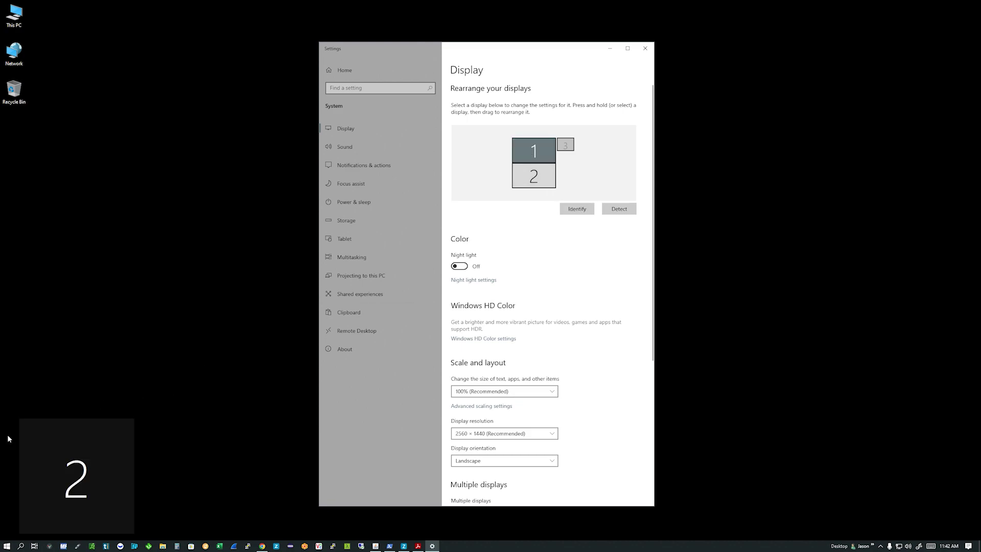
{"action": "left_click", "coordinate": [531, 179]}
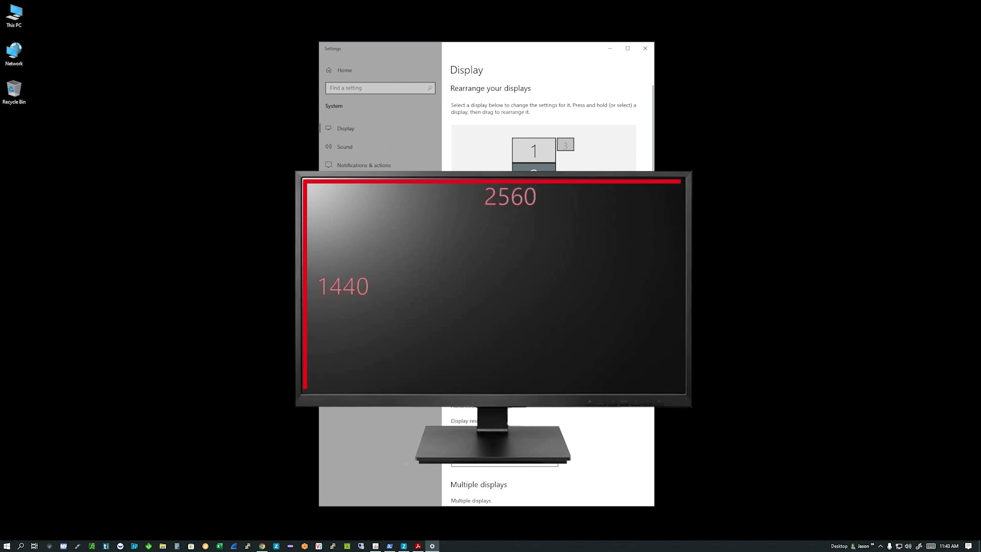
{"action": "left_click", "coordinate": [504, 457]}
- Leave the 2560 × 1440 resolution unchanged and close the Settings window
{"action": "key", "text": "Return"}
{"action": "left_click", "coordinate": [645, 48]}
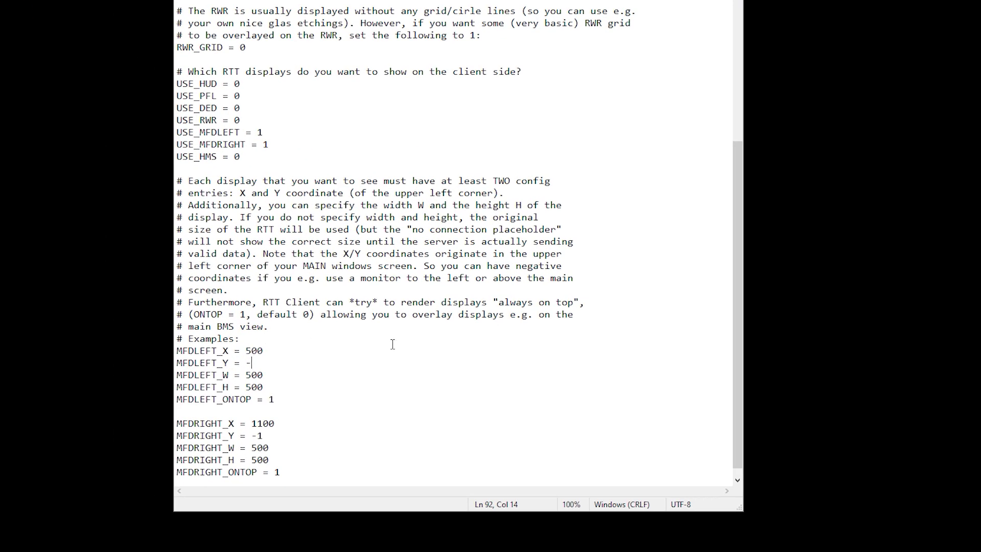
- Enter 500 after MFDLEFT_Y's minus sign, remove the 1 from MFDRIGHT_Y, and drag RTTRemote onto the desktop
{"action": "type", "text": "500"}
{"action": "left_click_drag", "start_coordinate": [259, 435], "coordinate": [264, 435]}
{"action": "key", "text": "BackSpace"}
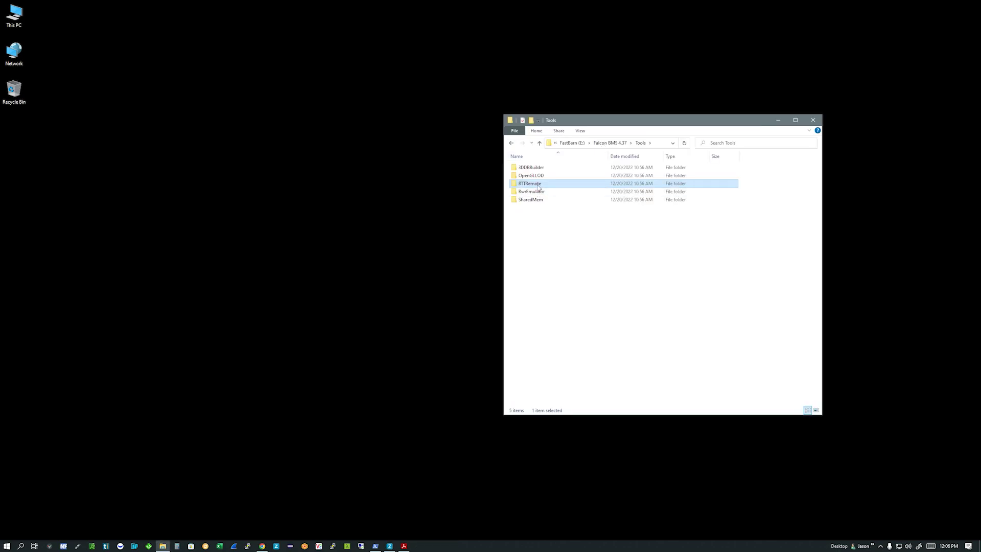
{"action": "left_click_drag", "start_coordinate": [539, 188], "coordinate": [387, 223]}
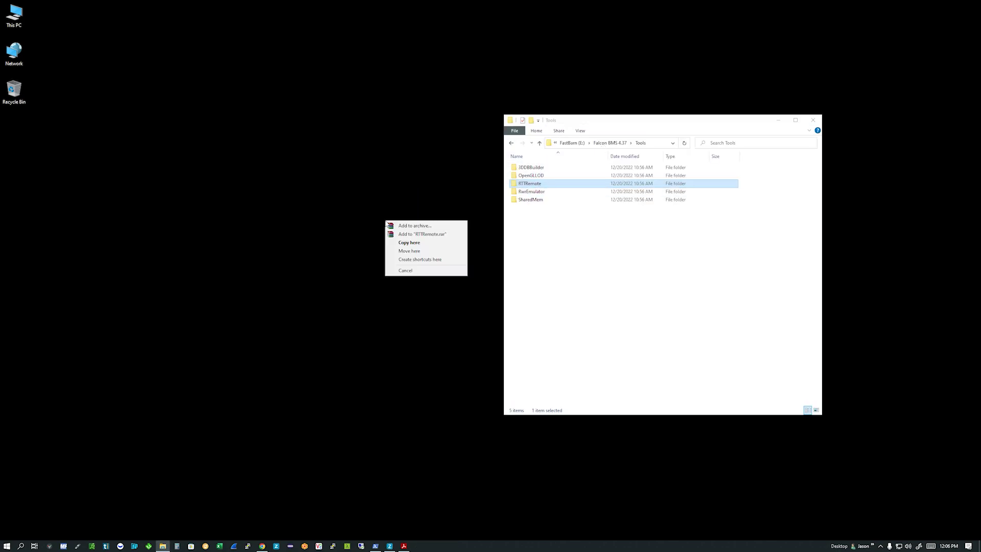
- Copy the RTTRemote folder to the desktop and open the copy's RTTClient.ini in Notepad
{"action": "left_click", "coordinate": [409, 242]}
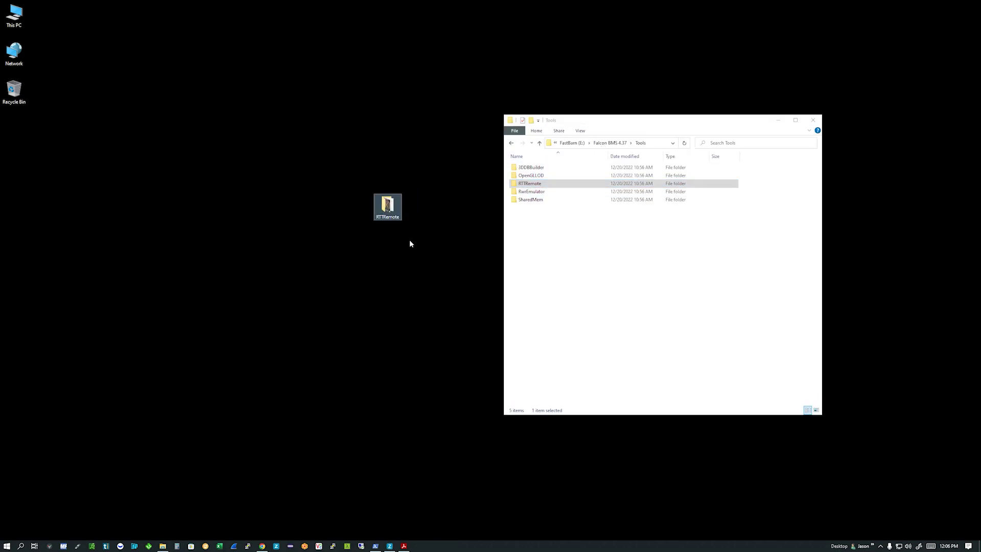
{"action": "left_click", "coordinate": [812, 119]}
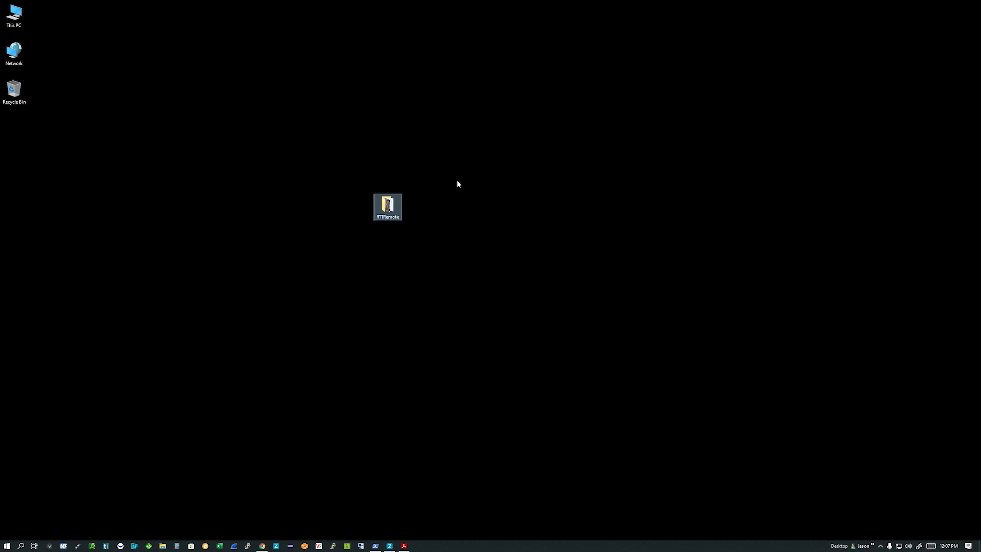
{"action": "double_click", "coordinate": [394, 209]}
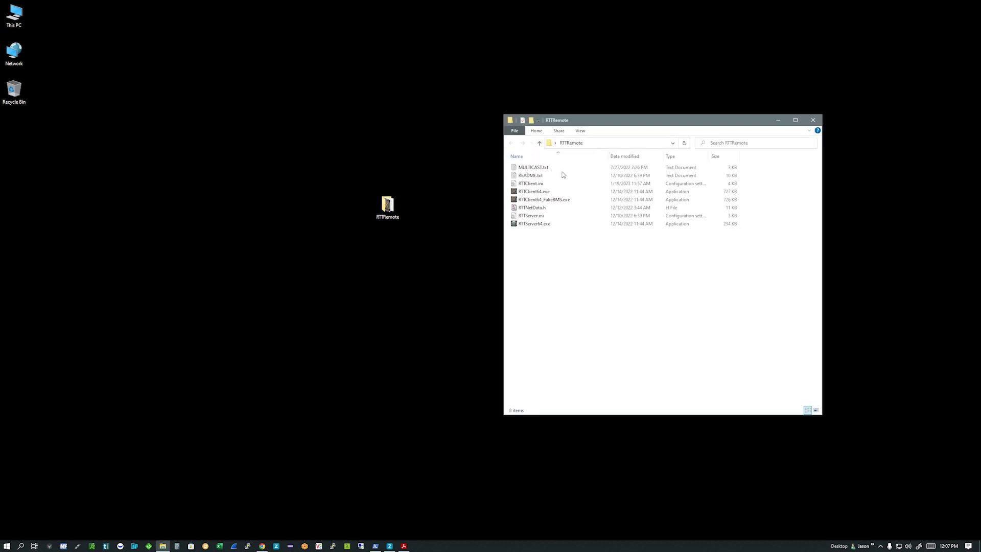
{"action": "left_click", "coordinate": [532, 185]}
{"action": "right_click", "coordinate": [533, 187]}
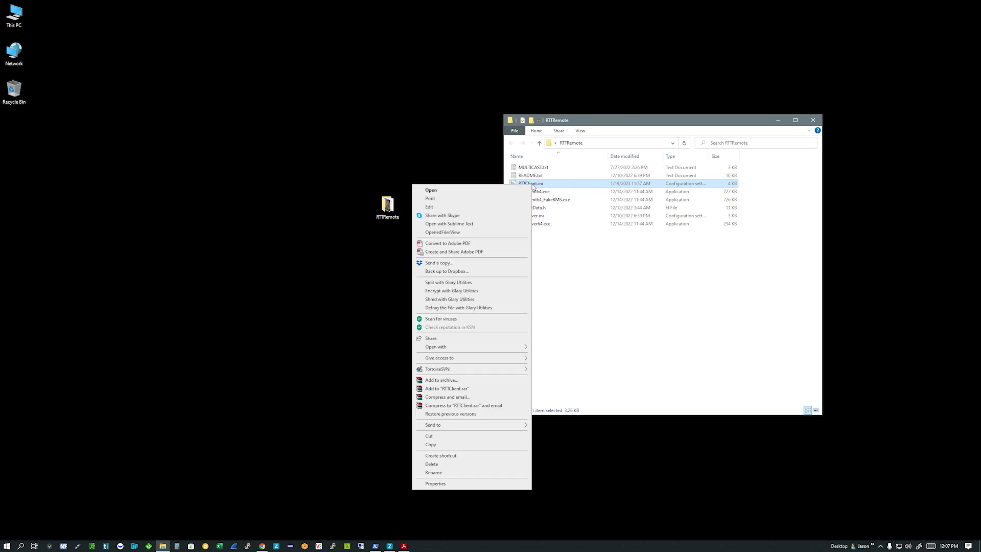
{"action": "left_click", "coordinate": [469, 206]}
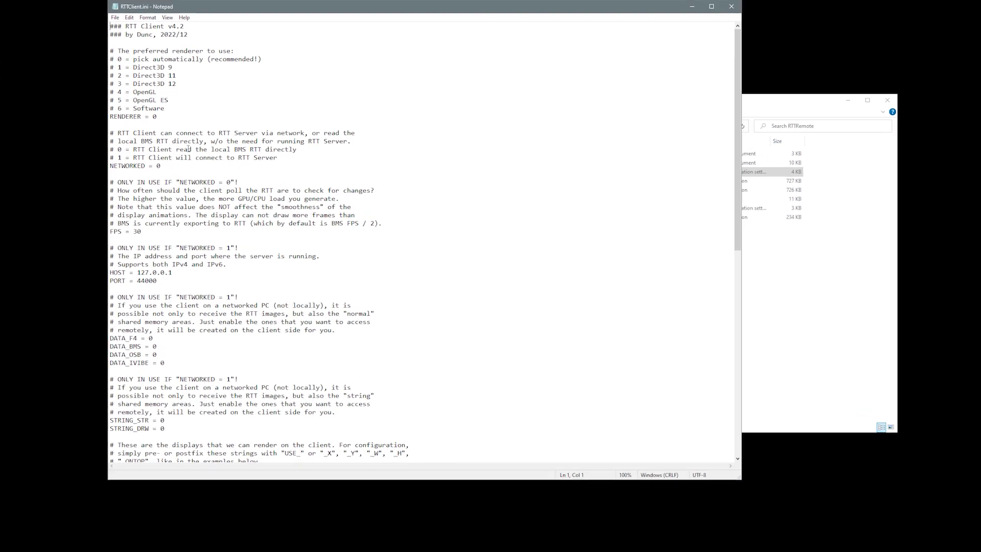
- Change NETWORKED from 0 to 1 and comment out the FPS line as #FPS = 30
{"action": "double_click", "coordinate": [124, 112]}
{"action": "type", "text": "1"}
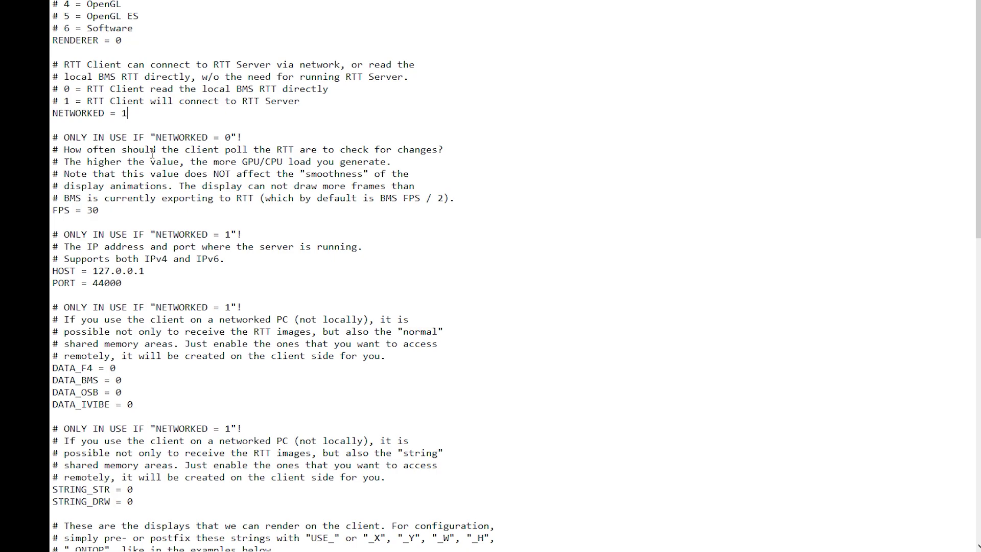
{"action": "left_click", "coordinate": [51, 215]}
{"action": "type", "text": "#"}
{"action": "scroll", "coordinate": [108, 249], "scroll_direction": "down", "scroll_amount": 1}
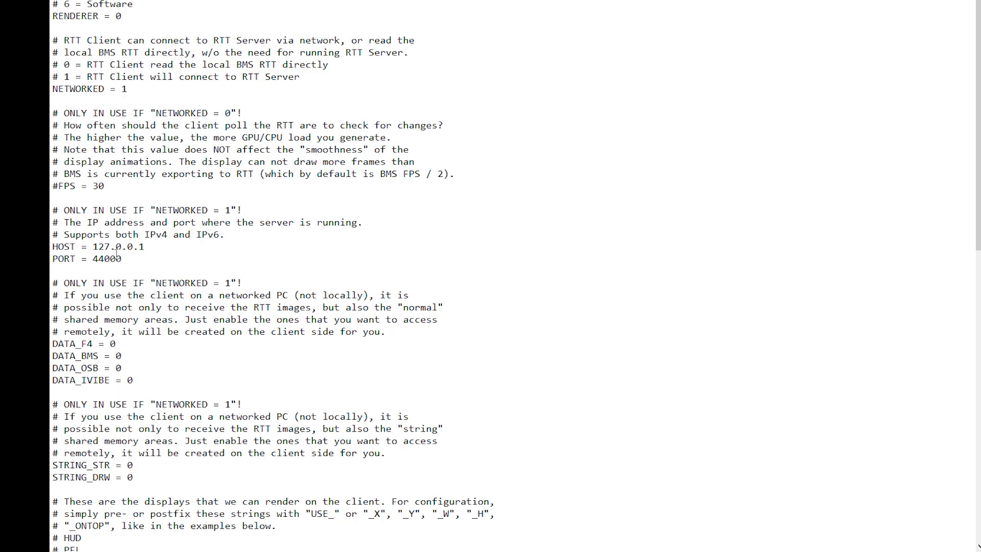
{"action": "key", "text": "super+x"}
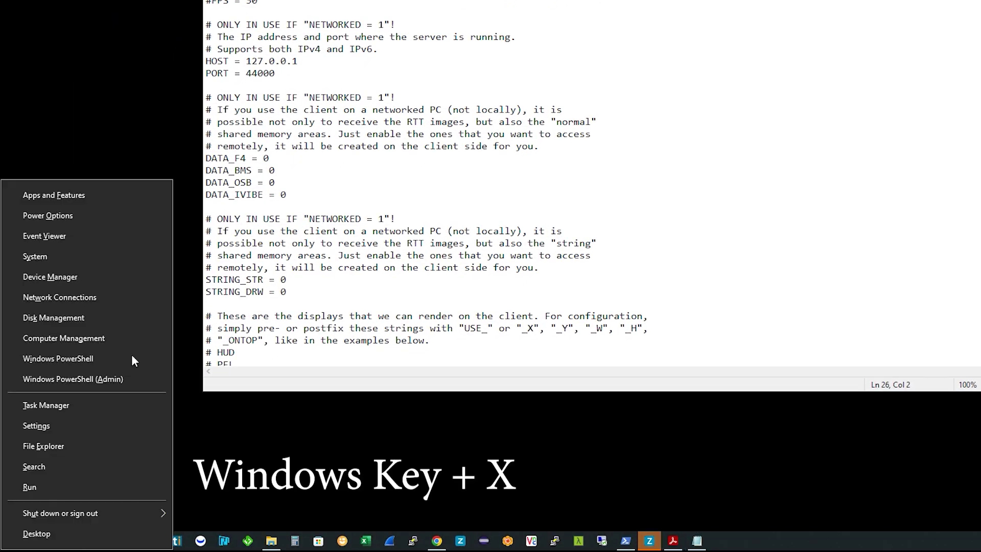
- Run ipconfig in Windows PowerShell to reveal the local IPv4 address 10.1.1.61
{"action": "left_click", "coordinate": [131, 357]}
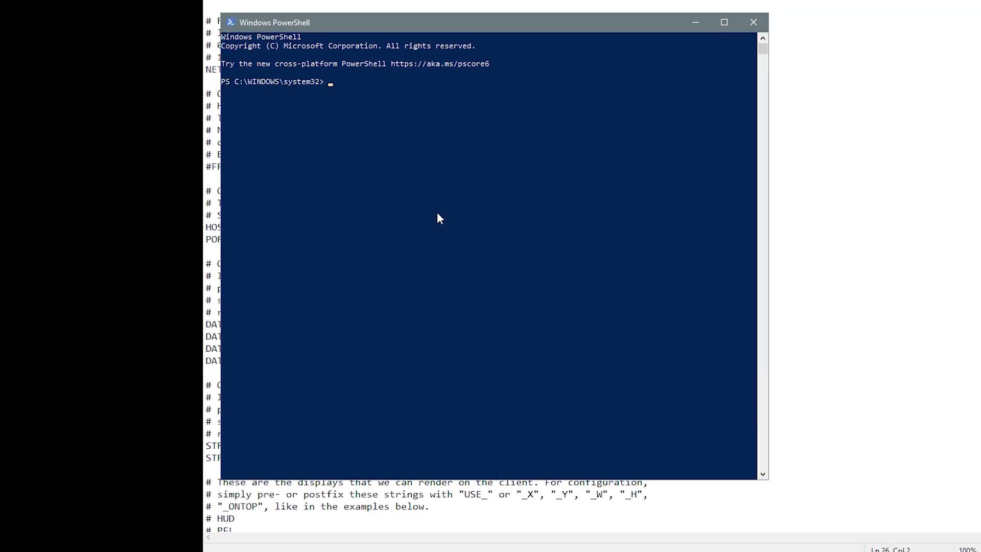
{"action": "left_click", "coordinate": [437, 216]}
{"action": "type", "text": "ipconfig"}
{"action": "key", "text": "Return"}
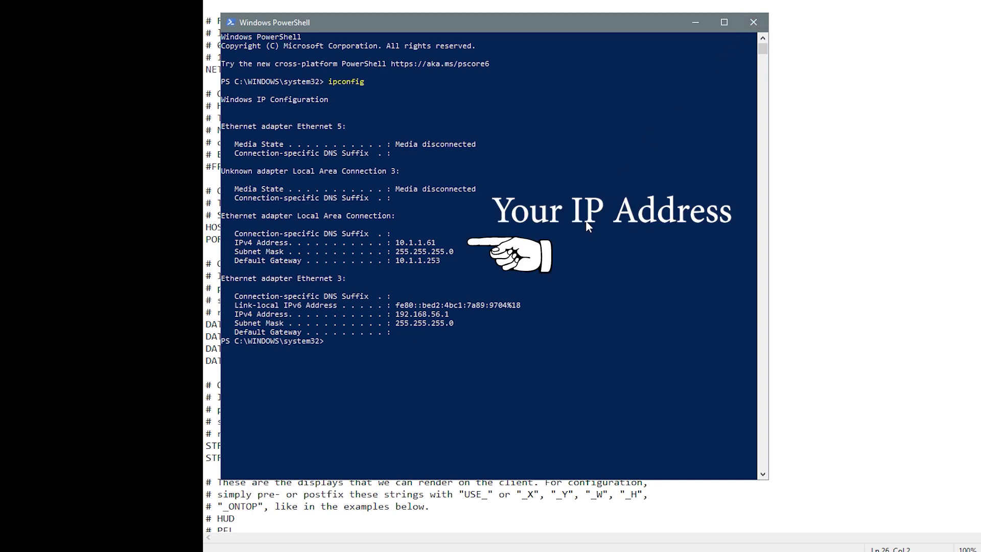
- Close PowerShell and replace HOST 127.0.0.1 with the PC's address 10.1.1.61
{"action": "type", "text": "t"}
{"action": "key", "text": "Return"}
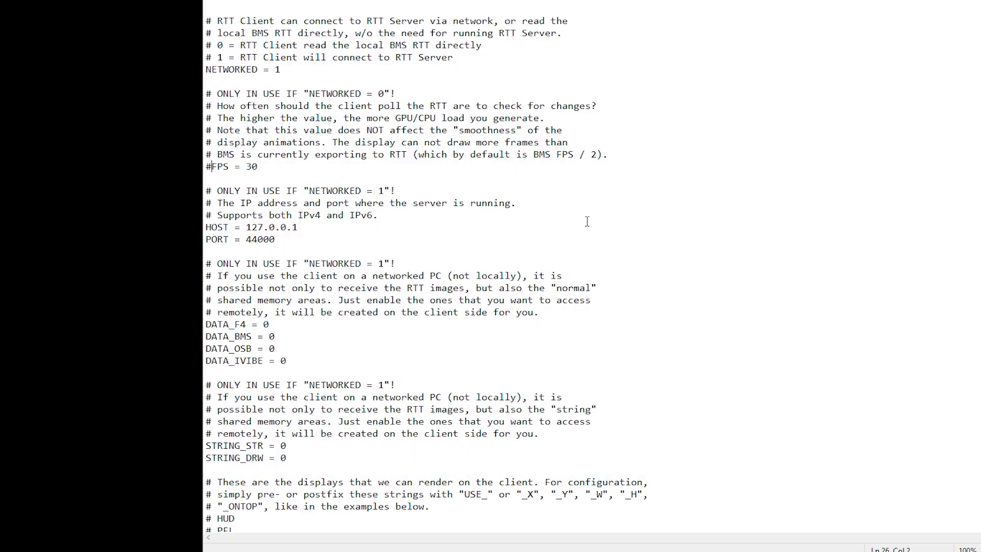
{"action": "left_click_drag", "start_coordinate": [571, 226], "coordinate": [245, 226]}
{"action": "type", "text": "10.1.1.61"}
- Set MFDLEFT_X/Y to 1, MFDRIGHT_X to 600 and MFDRIGHT_Y to 1, then save
{"action": "scroll", "coordinate": [530, 223], "scroll_direction": "down", "scroll_amount": 15}
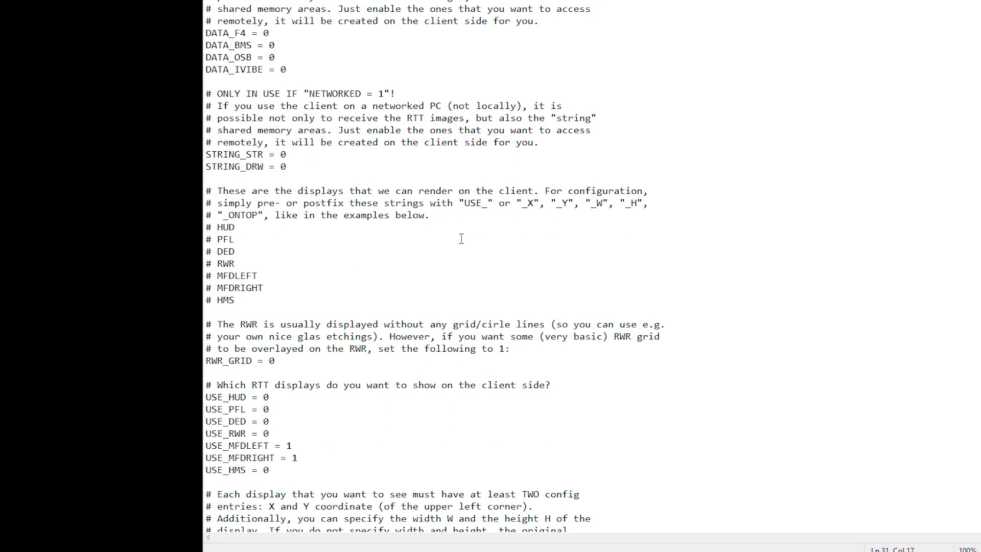
{"action": "scroll", "coordinate": [461, 239], "scroll_direction": "down", "scroll_amount": 1}
{"action": "left_click_drag", "start_coordinate": [275, 384], "coordinate": [311, 396]}
{"action": "type", "text": "11"}
{"action": "left_click_drag", "start_coordinate": [280, 458], "coordinate": [306, 466]}
{"action": "type", "text": "600"}
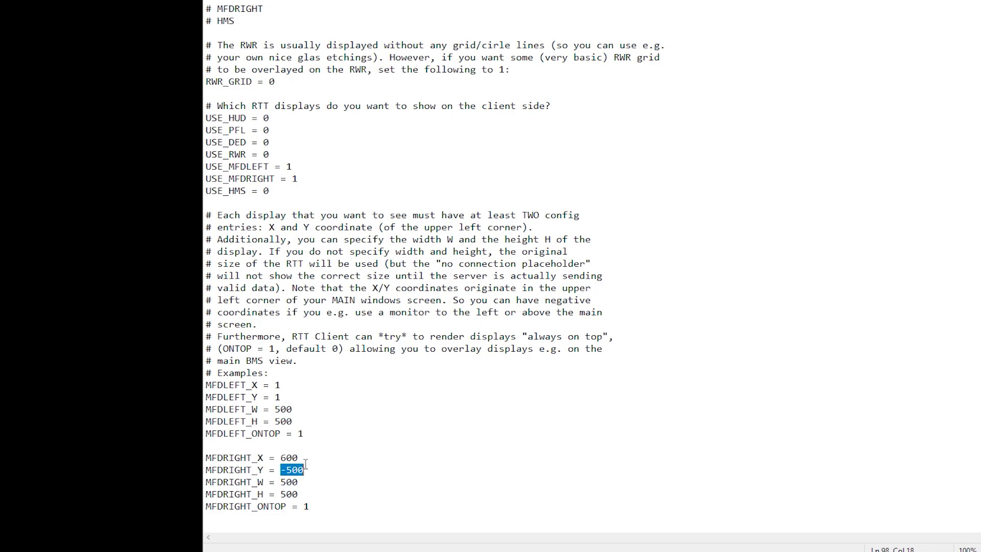
{"action": "type", "text": "1"}
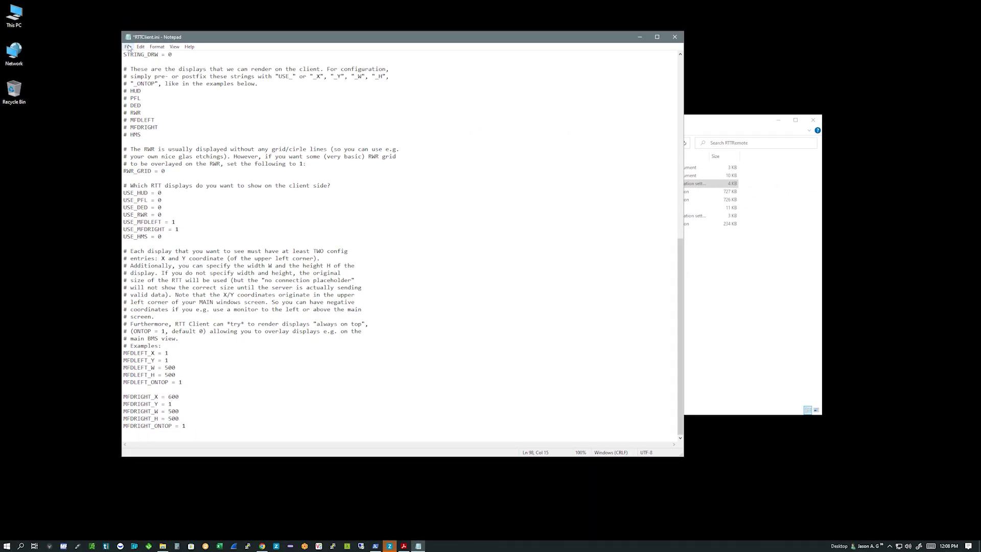
{"action": "left_click", "coordinate": [128, 47]}
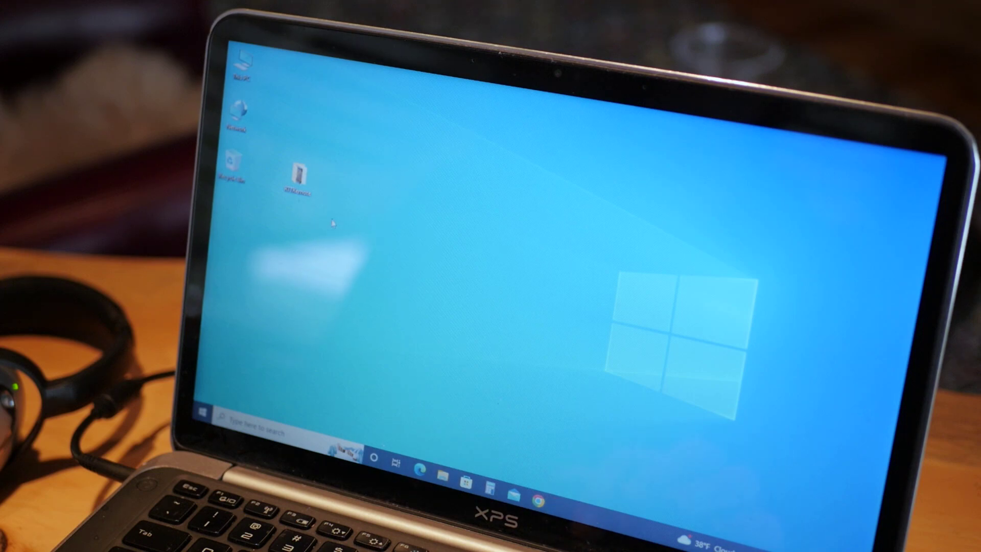
- On the laptop, launch RTTClient64 from the desktop RTTRemote folder, then close the folder
{"action": "double_click", "coordinate": [309, 193]}
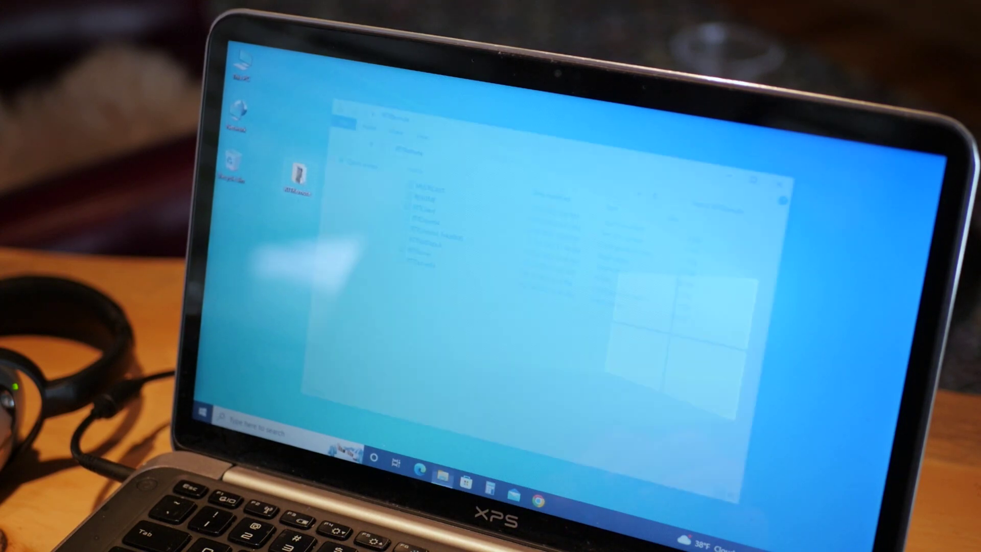
{"action": "double_click", "coordinate": [422, 220]}
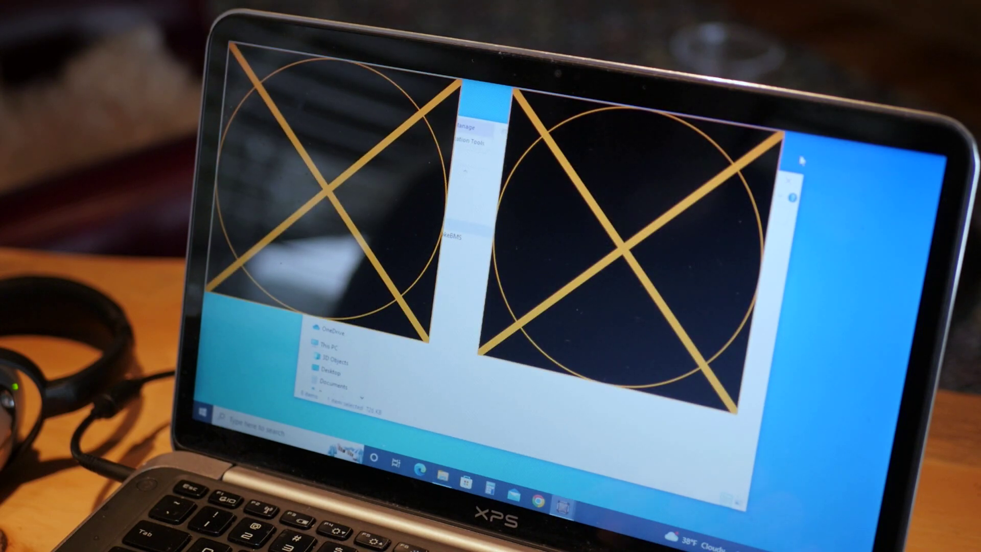
{"action": "left_click", "coordinate": [788, 182]}
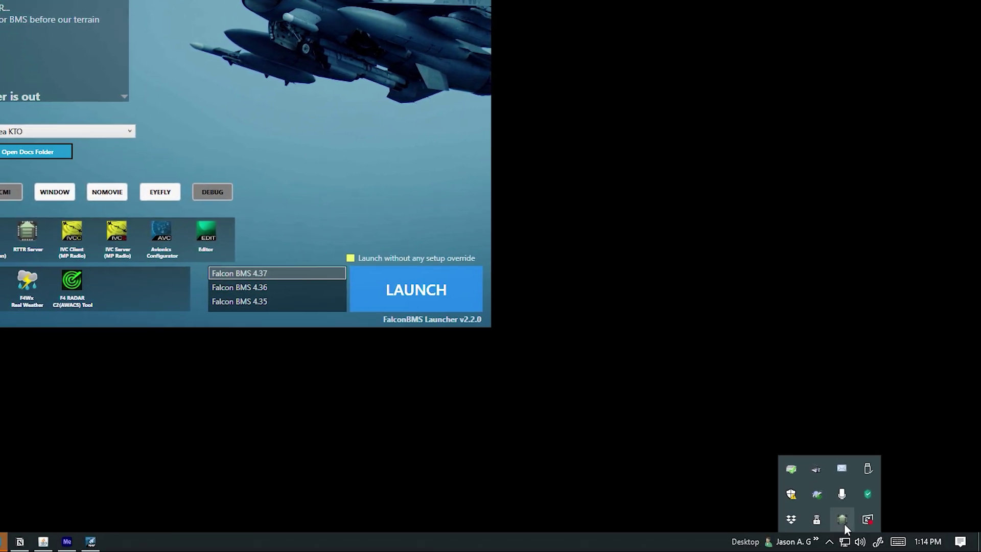
- Confirm the RTTServer tray status, then launch Falcon BMS 4.37 from the launcher
{"action": "mouse_move", "coordinate": [844, 523]}
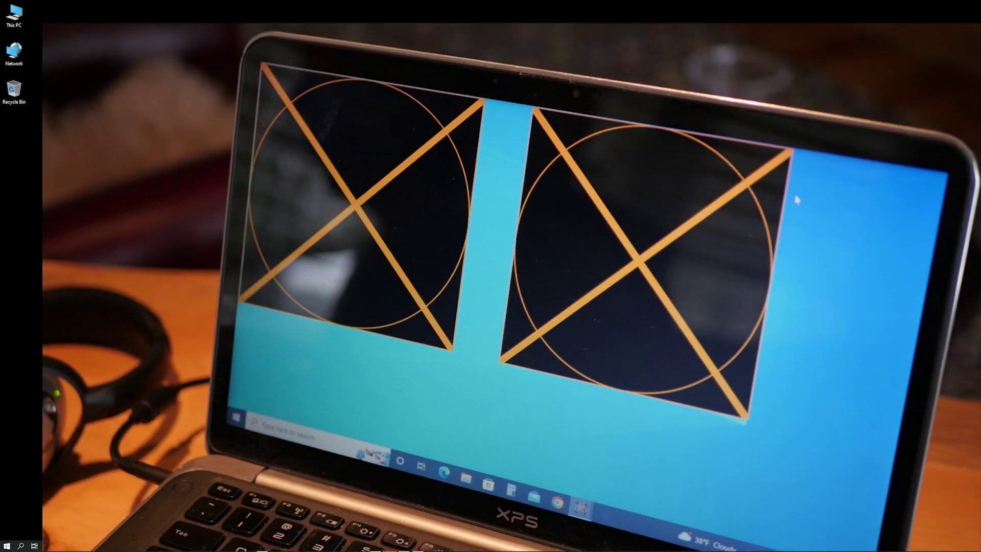
{"action": "left_click", "coordinate": [633, 396]}
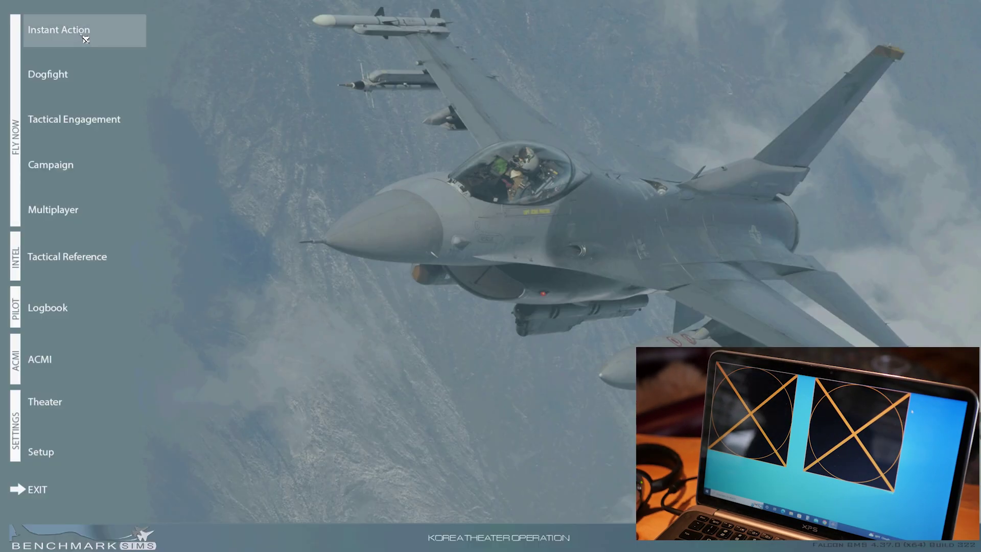
- Fly an Instant Action, put the right MFD on an expanded HSD, swap MFD pages, then exit
{"action": "left_click", "coordinate": [59, 30]}
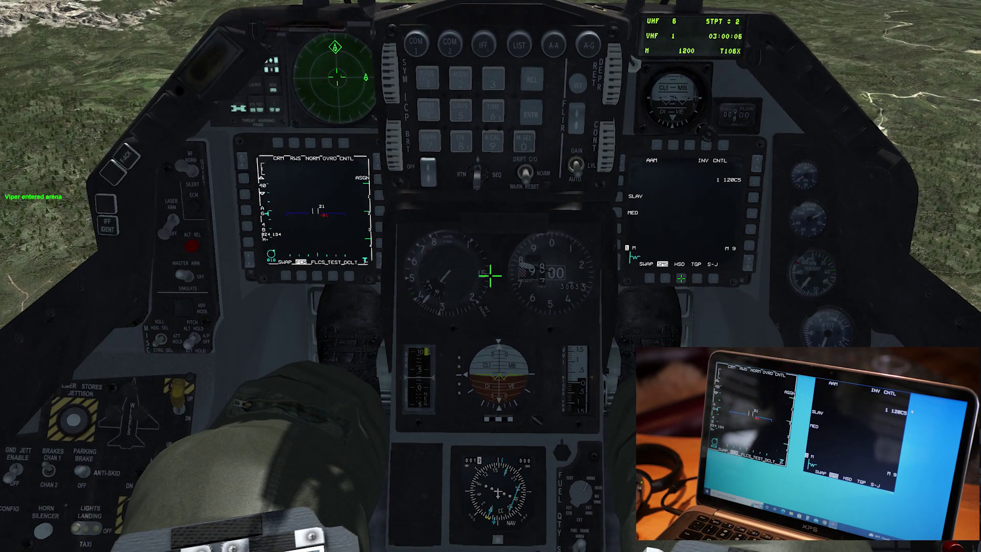
{"action": "left_click", "coordinate": [681, 278]}
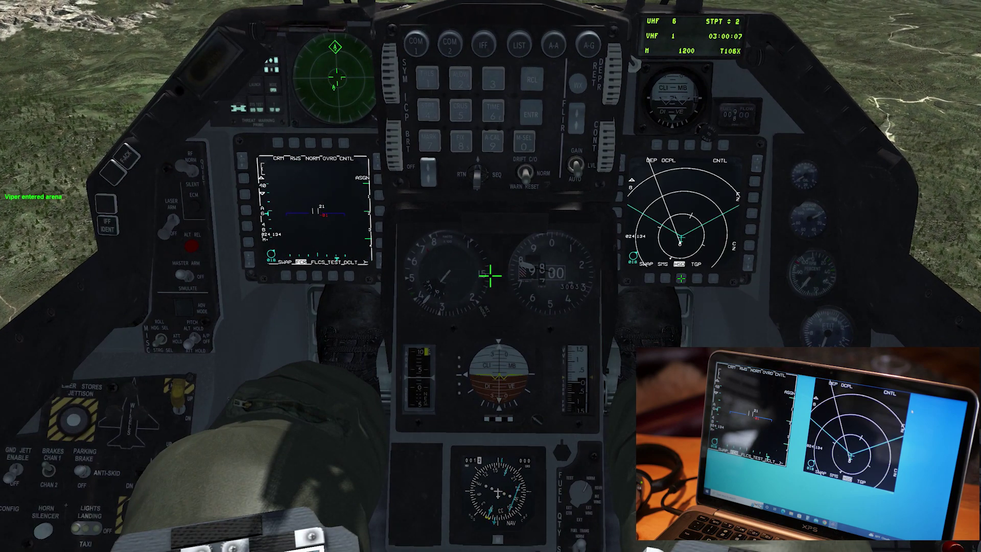
{"action": "left_click", "coordinate": [753, 198]}
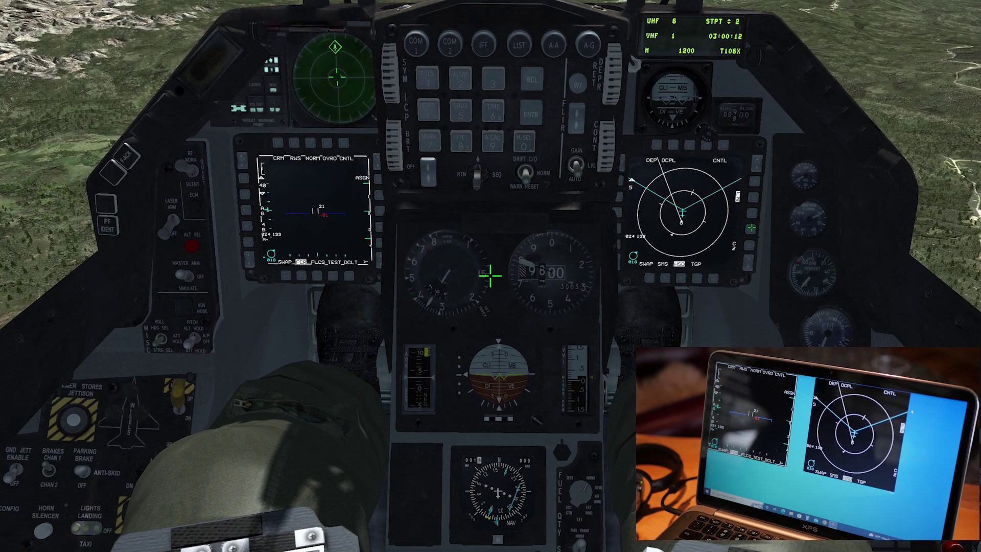
{"action": "left_click", "coordinate": [333, 276]}
{"action": "left_click", "coordinate": [285, 276]}
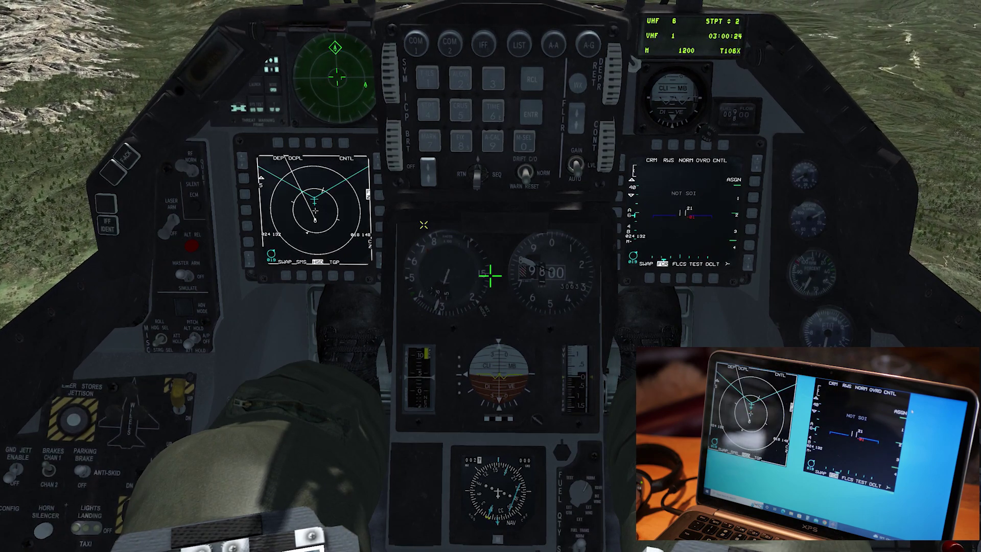
{"action": "key", "text": "Escape"}
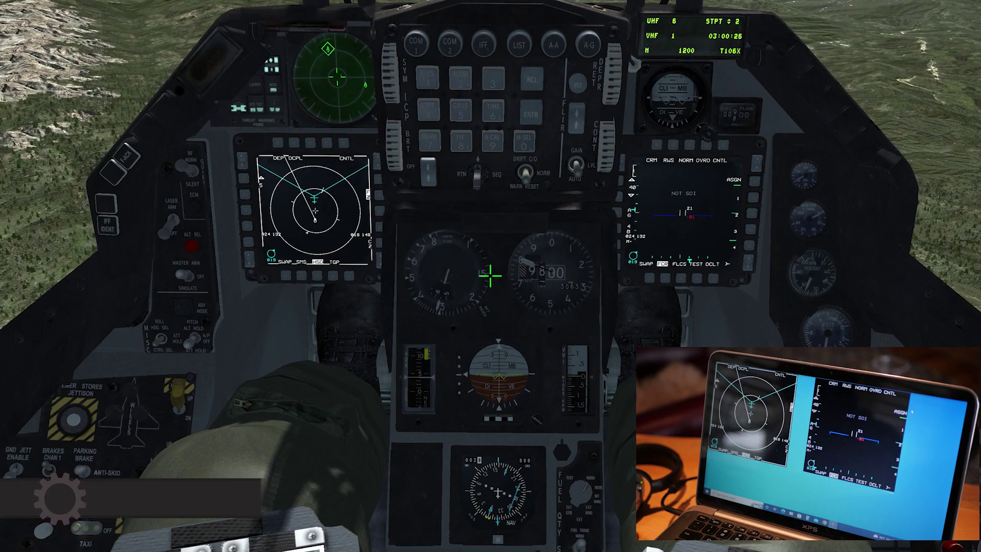